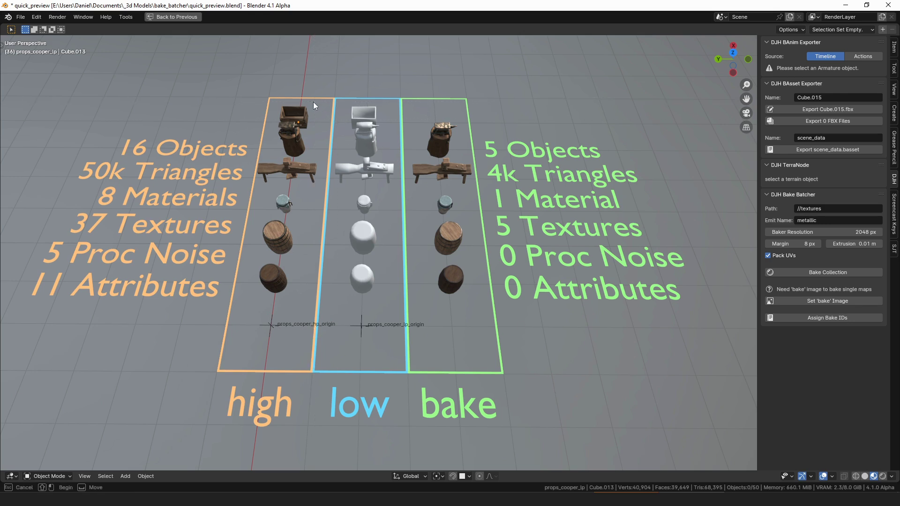
Try to move all the white low-poly props along Y onto the textured high-poly props.
left_click_drag(313, 103, 260, 334)
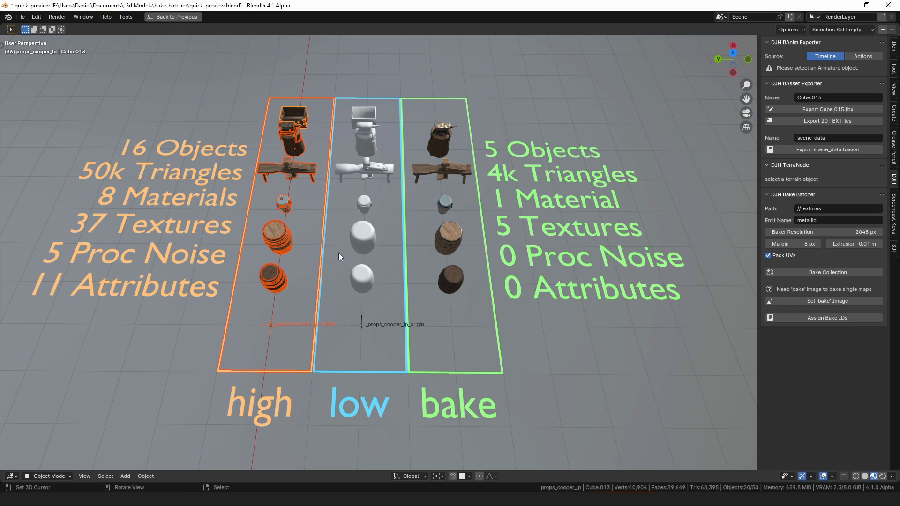
left_click(362, 236)
key("b")
left_click_drag(379, 111, 348, 302)
key("g")
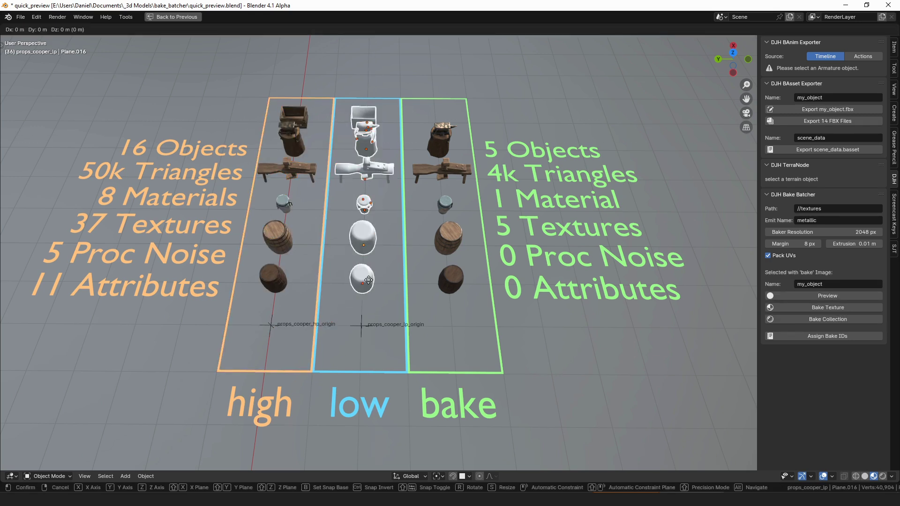
key("y")
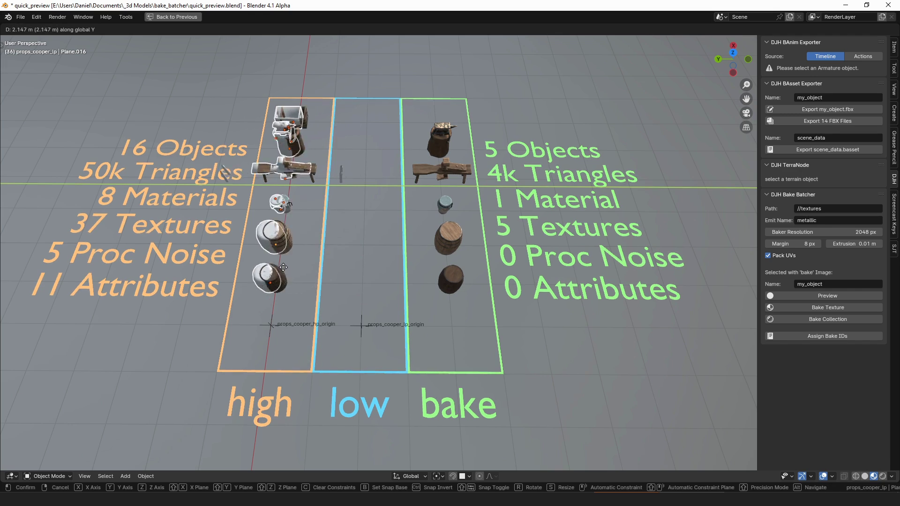
key("Escape")
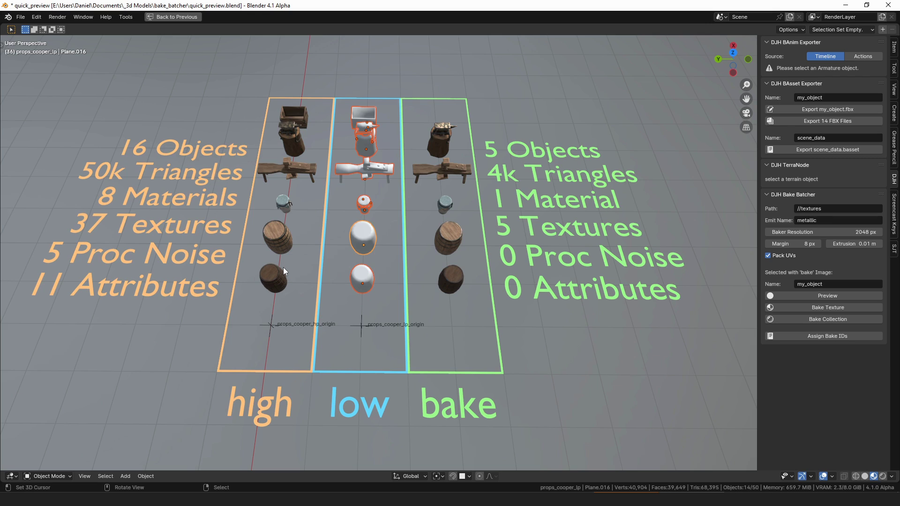
Compare the low-poly barrel, the high-poly barrel and the baked mesh by selecting each in turn.
left_click(387, 367)
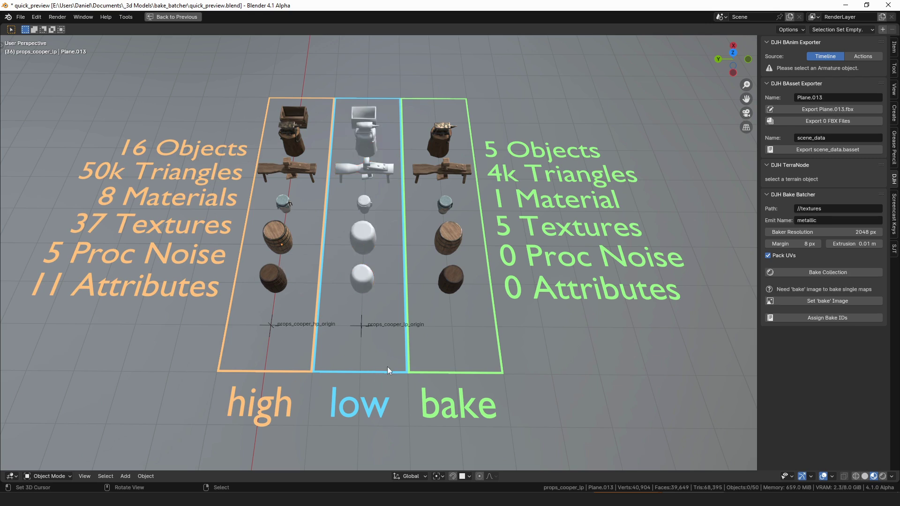
left_click(370, 247)
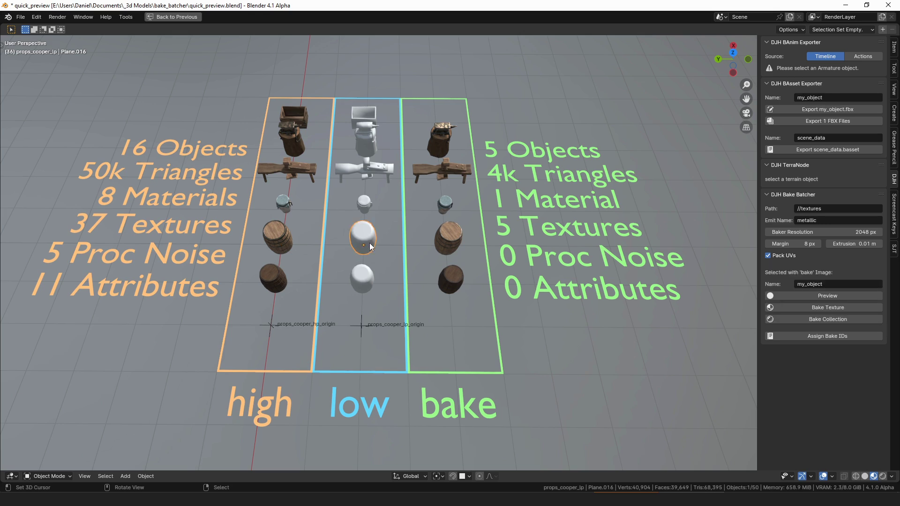
left_click(278, 232)
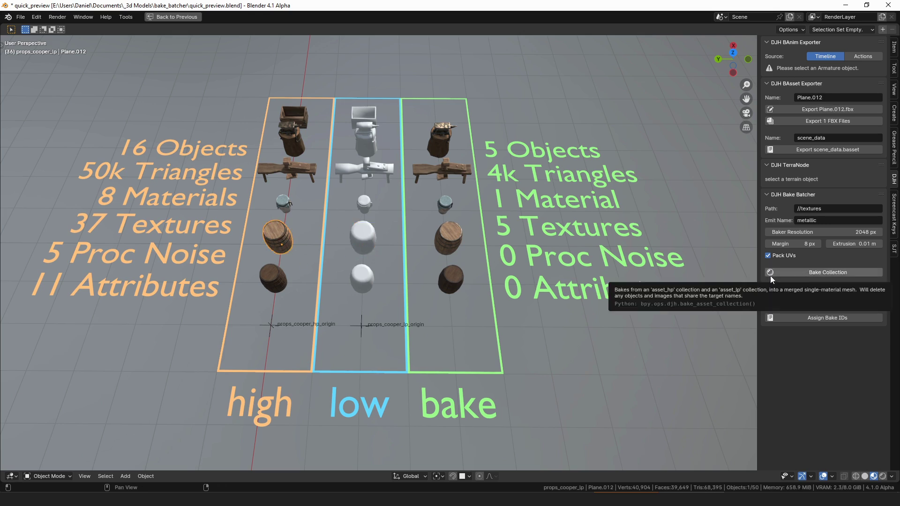
left_click(454, 244)
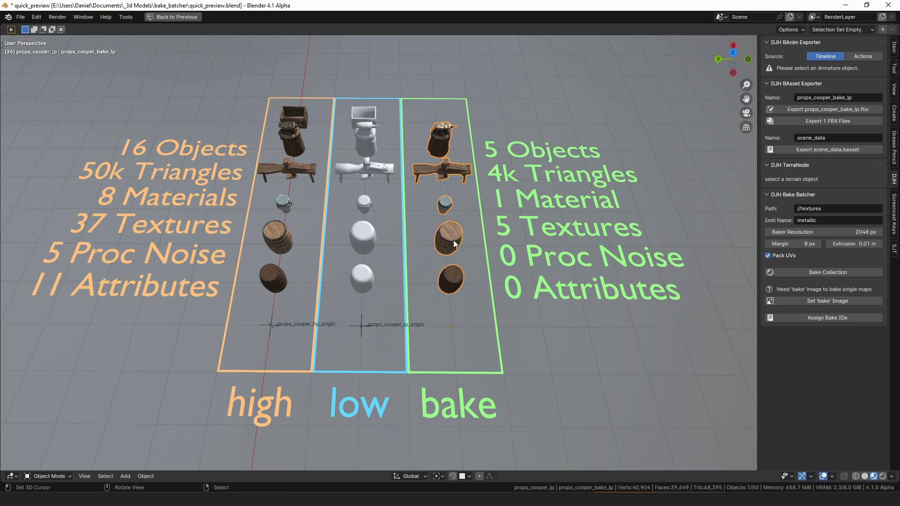
left_click(517, 331)
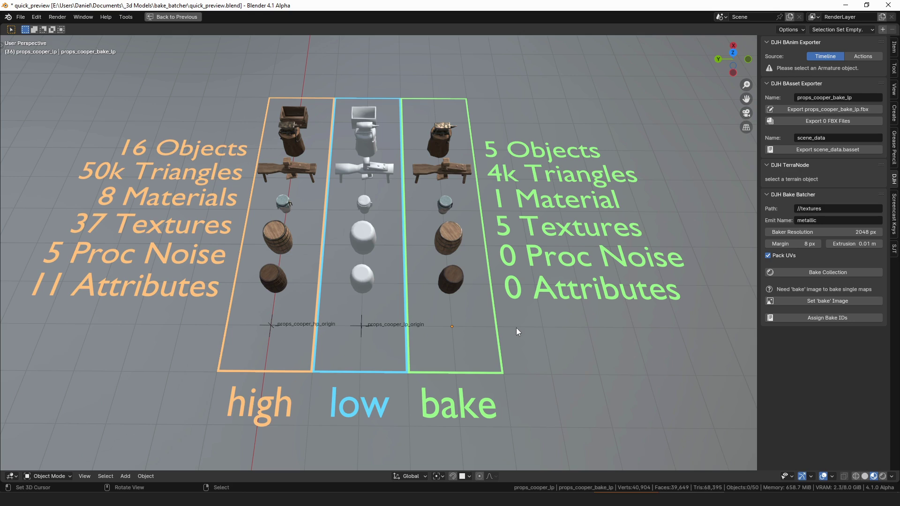
Delete the text labels, column outlines, origin markers and baked mesh, keeping only the high-poly and low-poly props.
left_click(532, 298)
key("b")
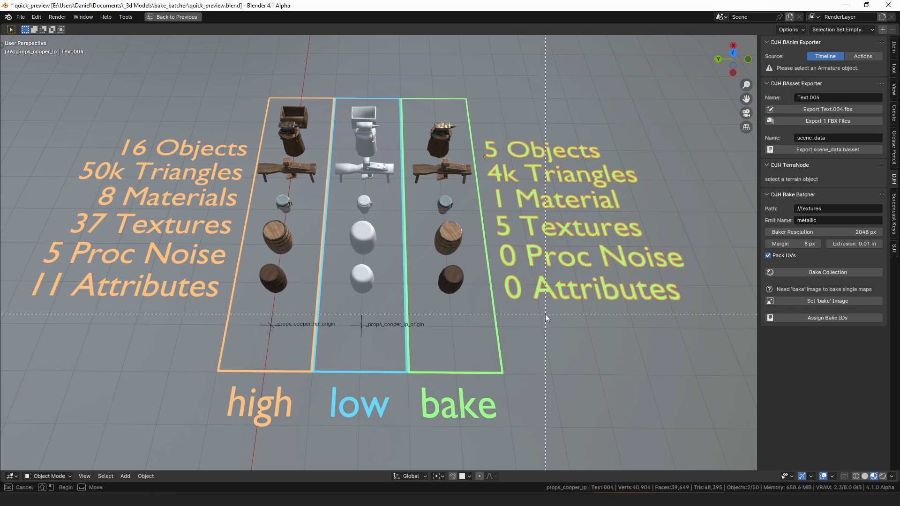
left_click_drag(544, 314, 172, 300)
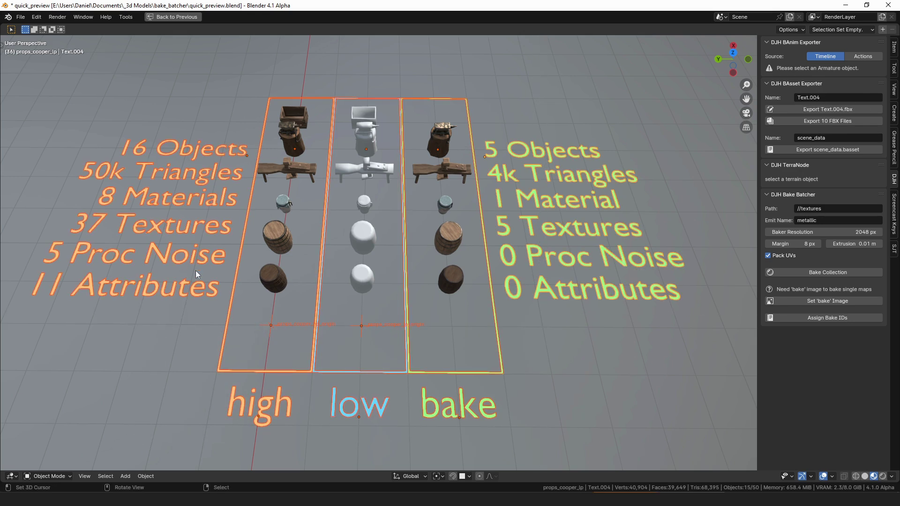
key("x")
left_click(197, 307)
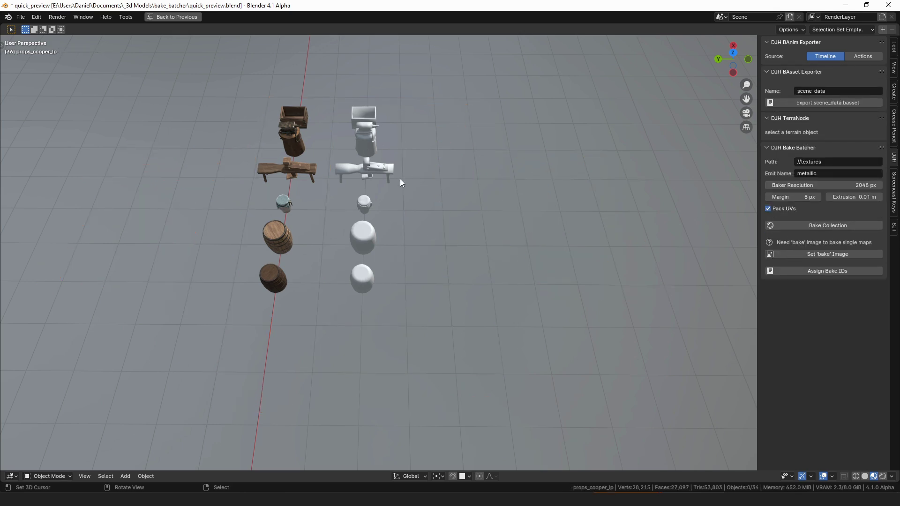
Examine the low-poly crate and its textured high-poly counterpart up close.
right_click(367, 116)
key("KP_Decimal")
scroll(526, 306, "down", 7)
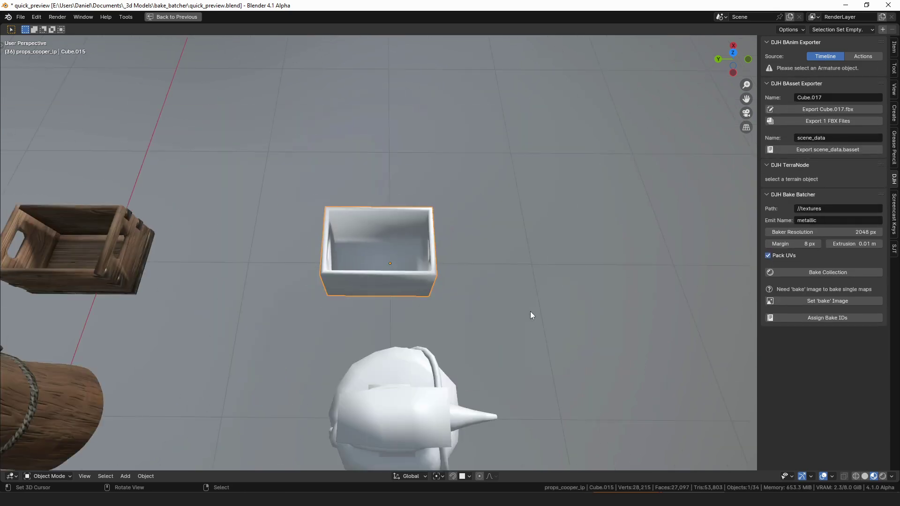
middle_click_drag(530, 311, 306, 266)
scroll(347, 260, "down", 4)
right_click(528, 259)
middle_click_drag(460, 245, 436, 239)
scroll(408, 264, "up", 5)
scroll(435, 238, "down", 3)
middle_click_drag(239, 291, 352, 263, "shift")
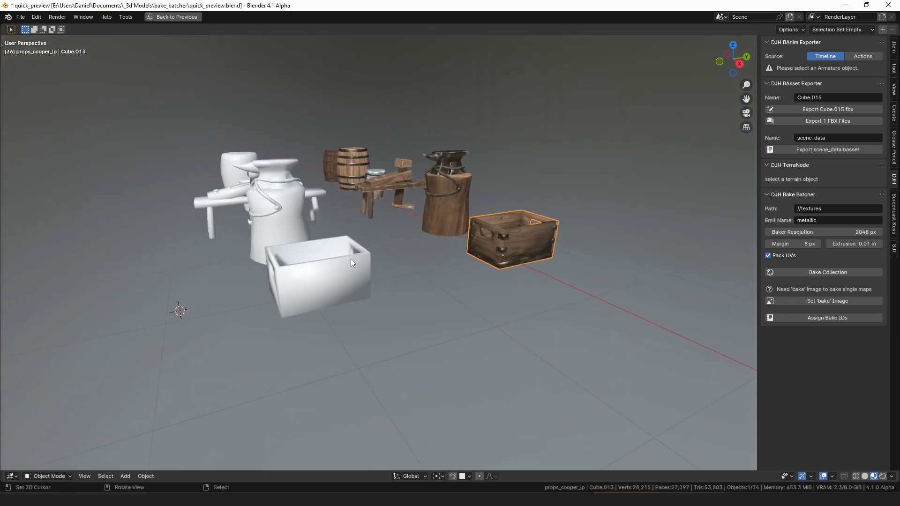
right_click(351, 259)
right_click(522, 237)
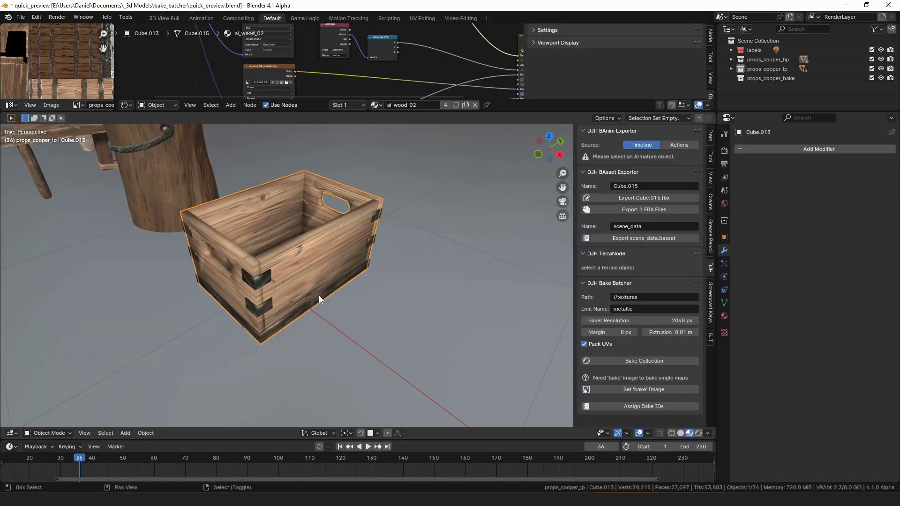
middle_click_drag(319, 295, 351, 291)
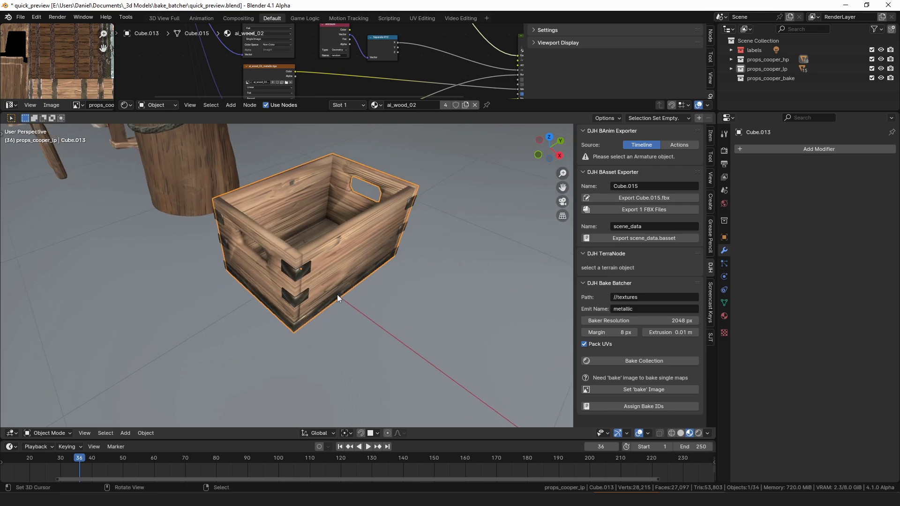
Try moving the high-poly crate's wooden body and metal brackets as separate objects.
key("g")
key("Escape")
left_click(339, 279)
key("g")
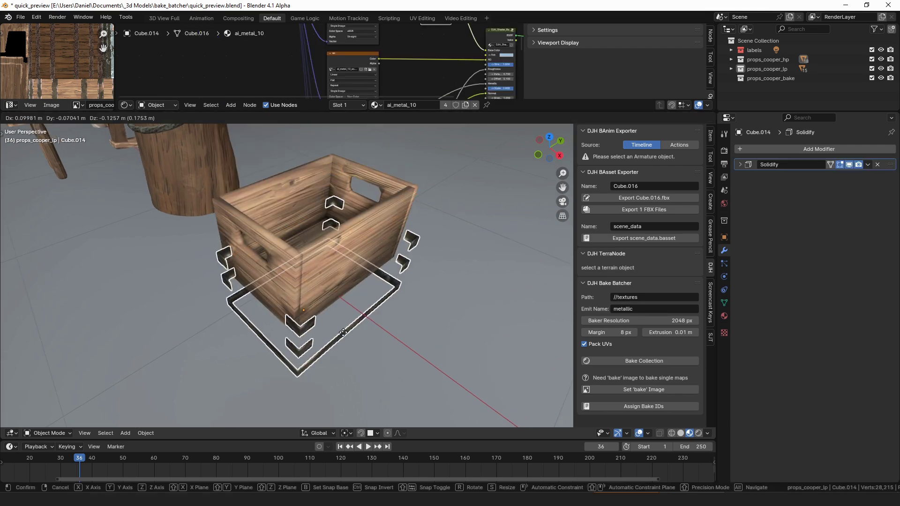
key("Escape")
Inspect the low-poly crate's mesh in Edit Mode and return to Object Mode.
scroll(328, 309, "down", 5)
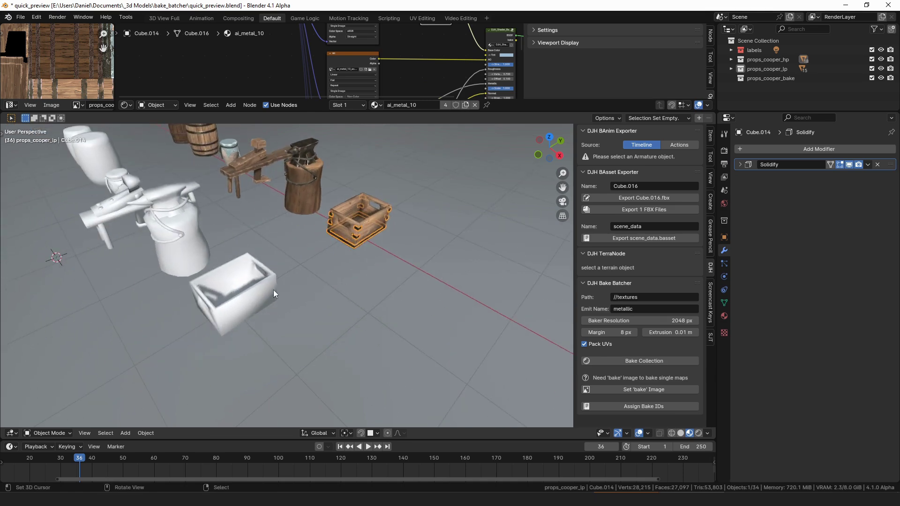
left_click(274, 293)
key("KP_Decimal")
key("Tab")
key("ctrl+Tab")
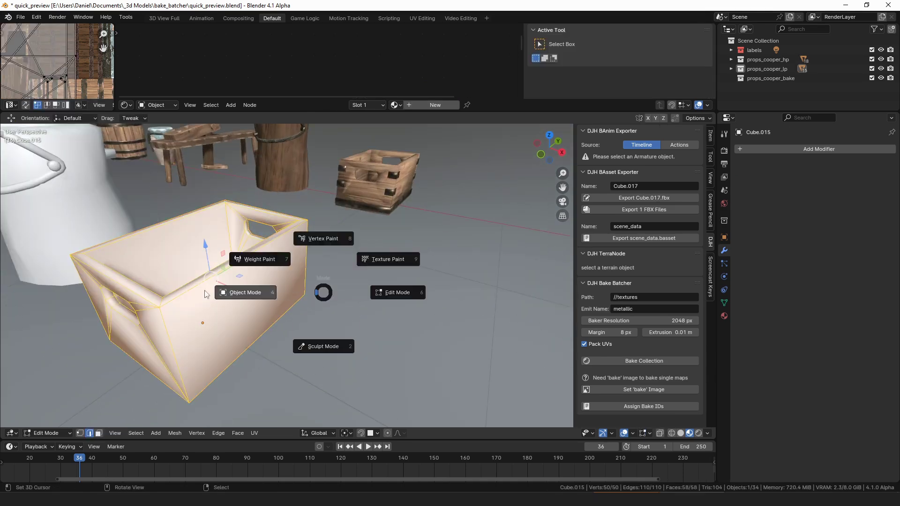
left_click(205, 291)
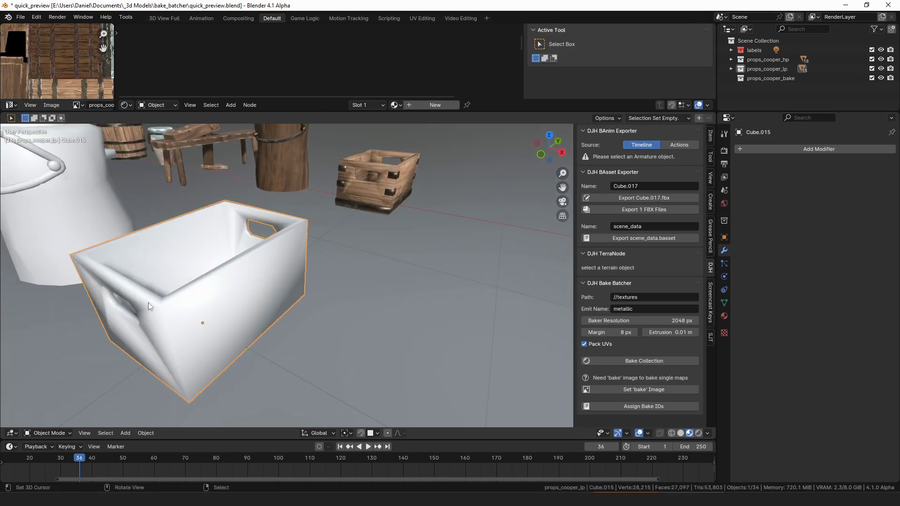
Select the high-poly wooden crate and examine the "random" Attribute node in its ai_wood_02 material.
left_click(403, 195)
key("KP_Decimal")
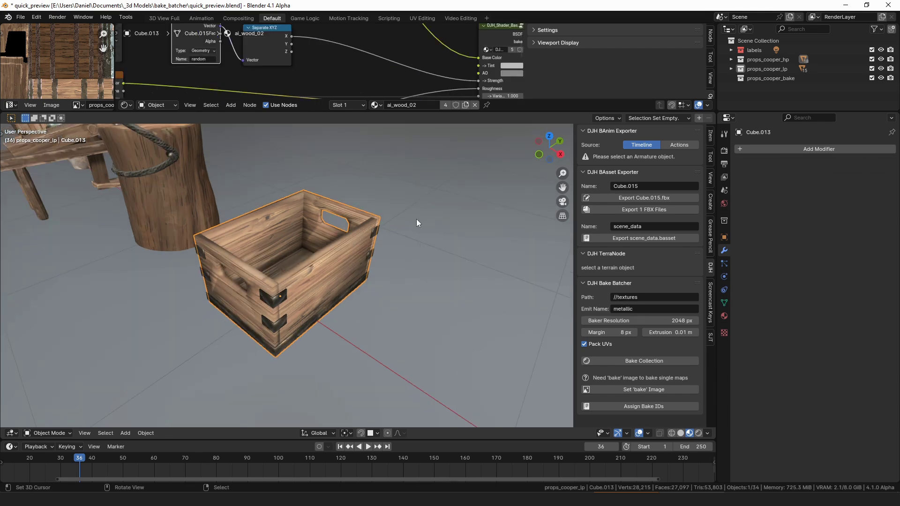
middle_click_drag(251, 51, 350, 76)
scroll(349, 76, "up", 4)
left_click_drag(278, 57, 281, 61)
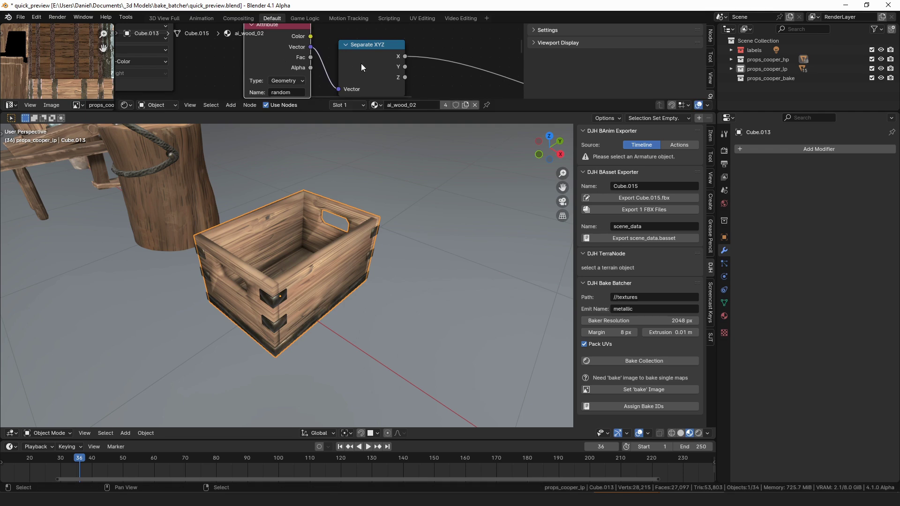
left_click_drag(359, 64, 353, 66)
middle_click_drag(289, 65, 294, 52)
left_click_drag(293, 51, 295, 51)
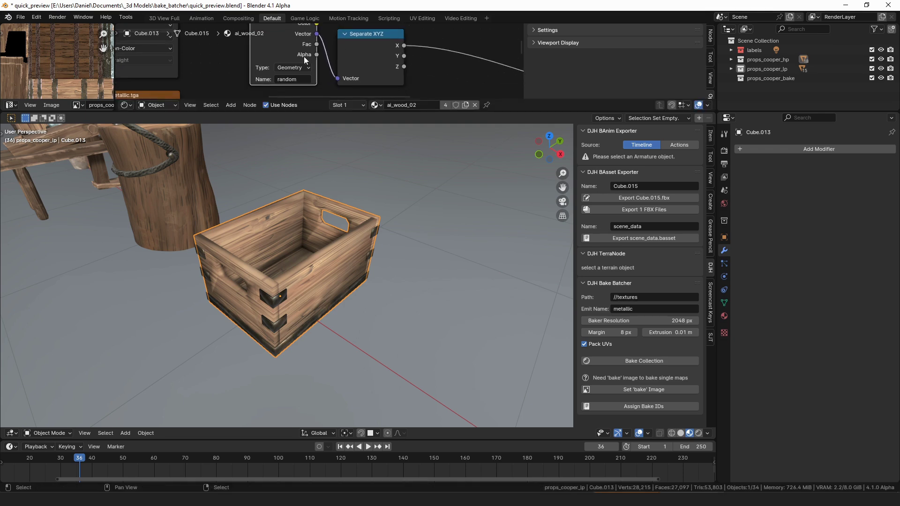
Add a Random Island Value modifier to the high-poly wooden crate.
scroll(356, 242, "up", 3)
left_click(359, 244)
left_click(386, 189)
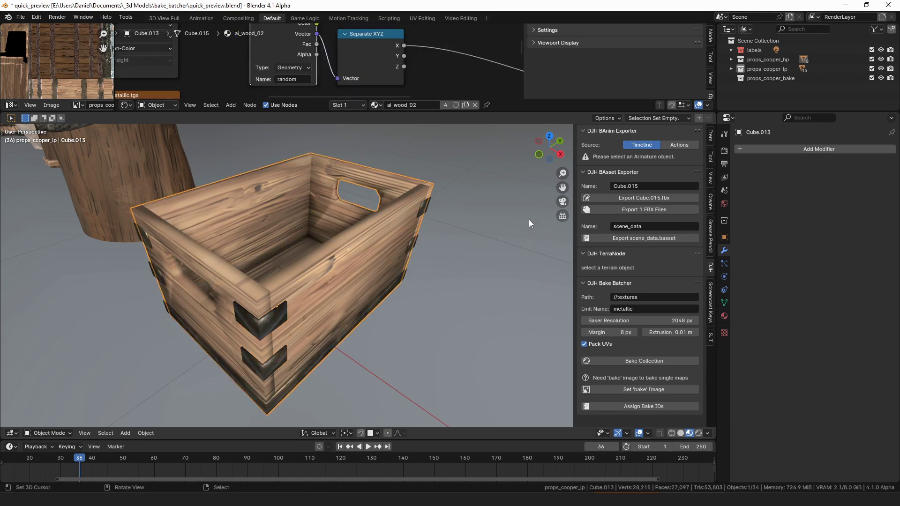
left_click(766, 148)
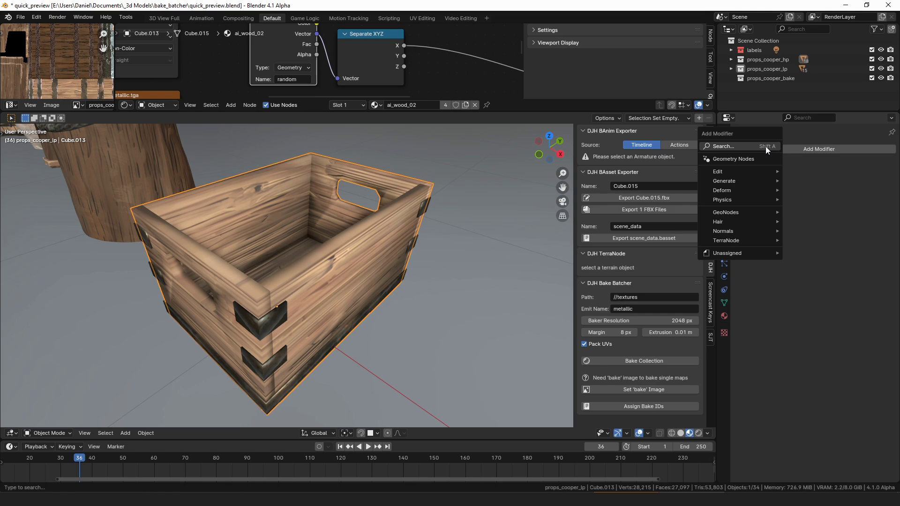
type("random")
key("Down")
key("Return")
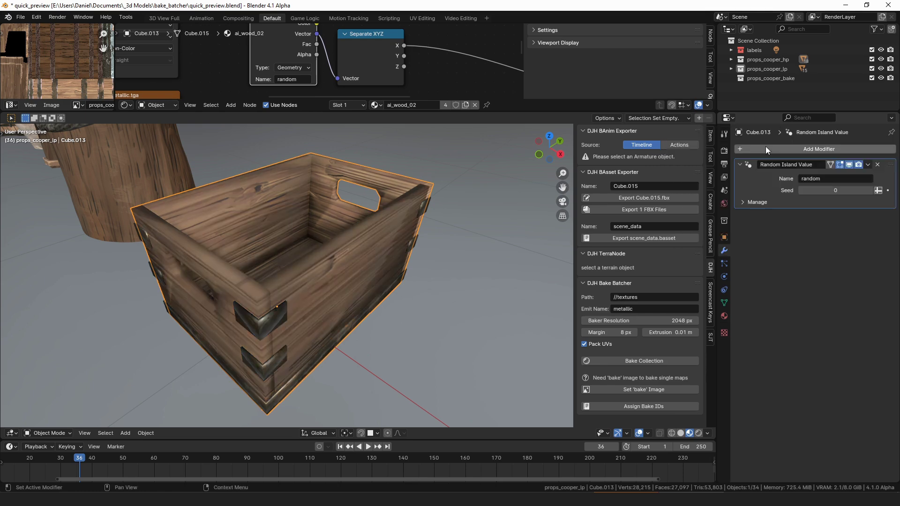
Add the EdgesAttribute modifier to the high-poly wooden crate below Random Island Value.
scroll(365, 261, "down", 3)
middle_click_drag(365, 260, 353, 235)
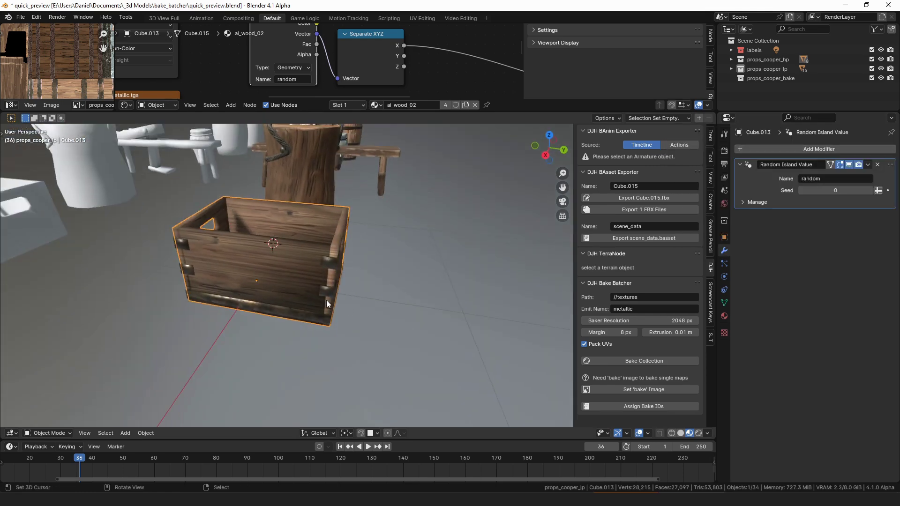
middle_click_drag(326, 299, 387, 285)
scroll(350, 269, "up", 3)
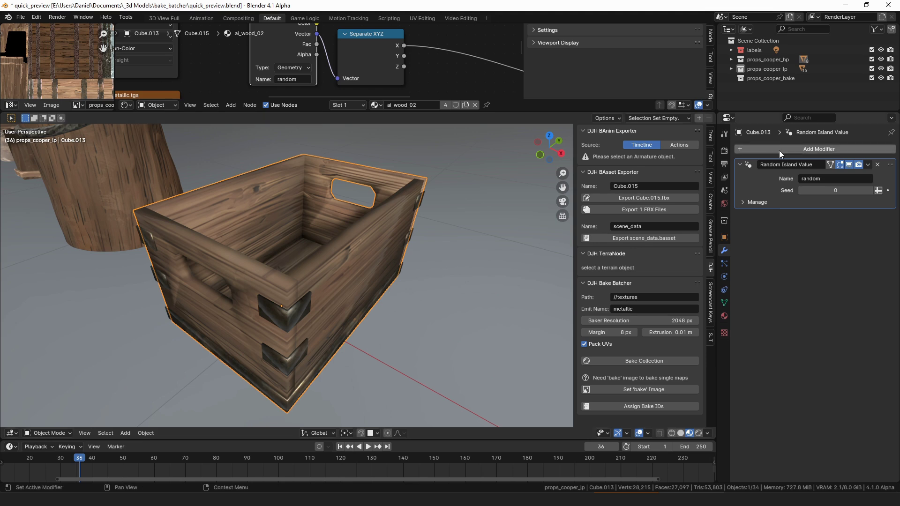
left_click(796, 148)
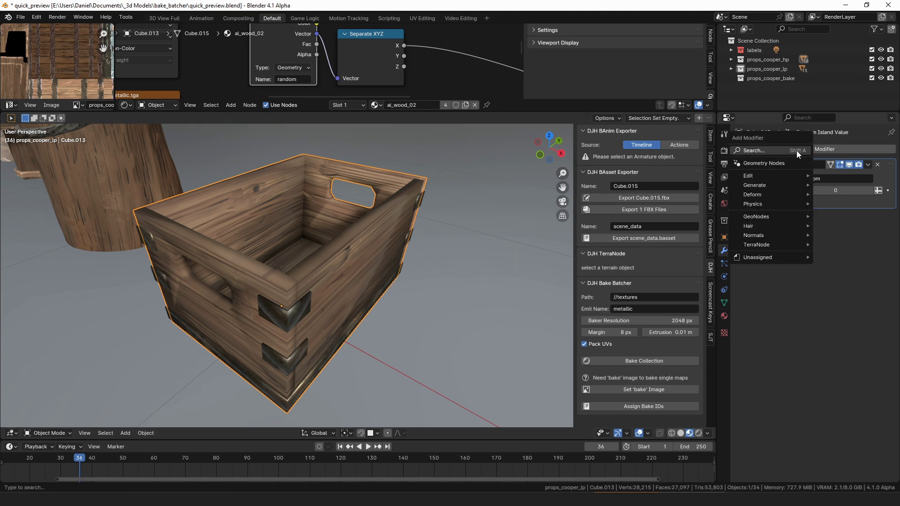
type("edge")
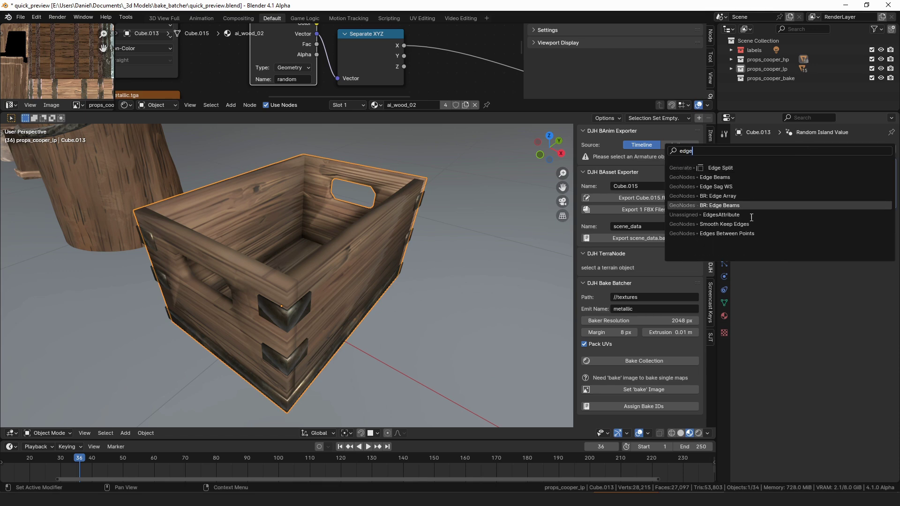
left_click(703, 215)
Switch the shader editor to the Geometry Node Editor and examine the EdgesAttribute setup's Store Named Attribute node.
left_click(127, 104)
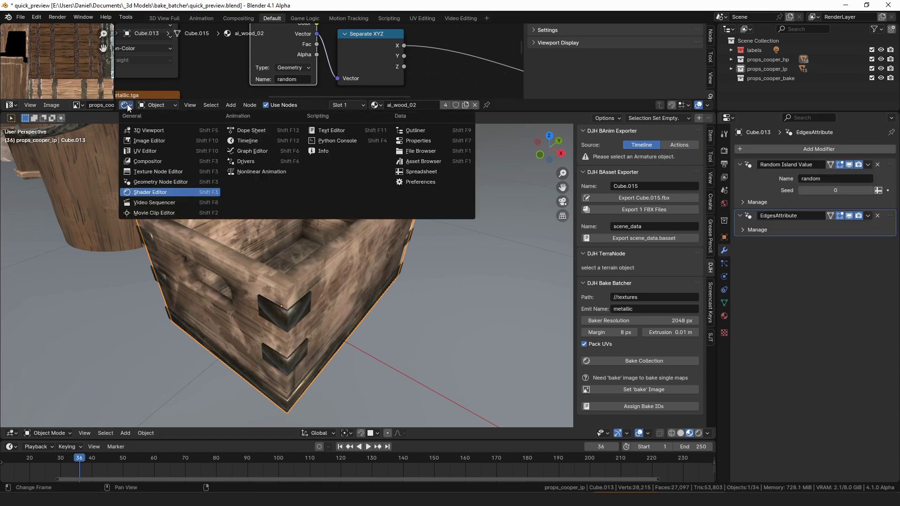
left_click(162, 175)
scroll(318, 92, "up", 4)
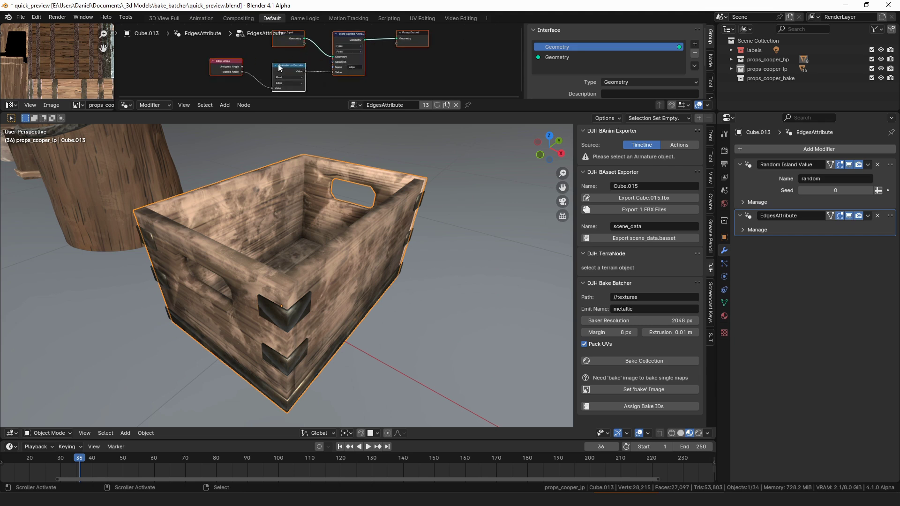
left_click_drag(349, 39, 349, 40)
middle_click_drag(396, 34, 315, 73)
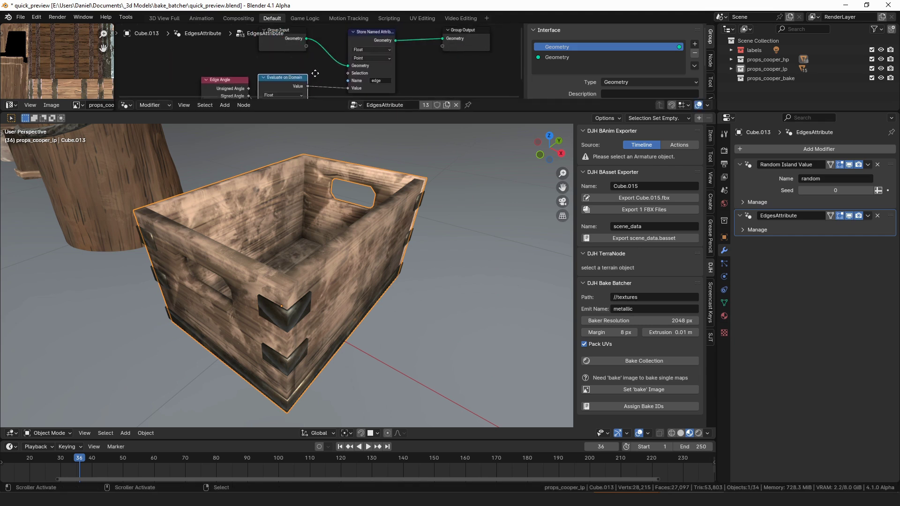
left_click_drag(371, 35, 370, 33)
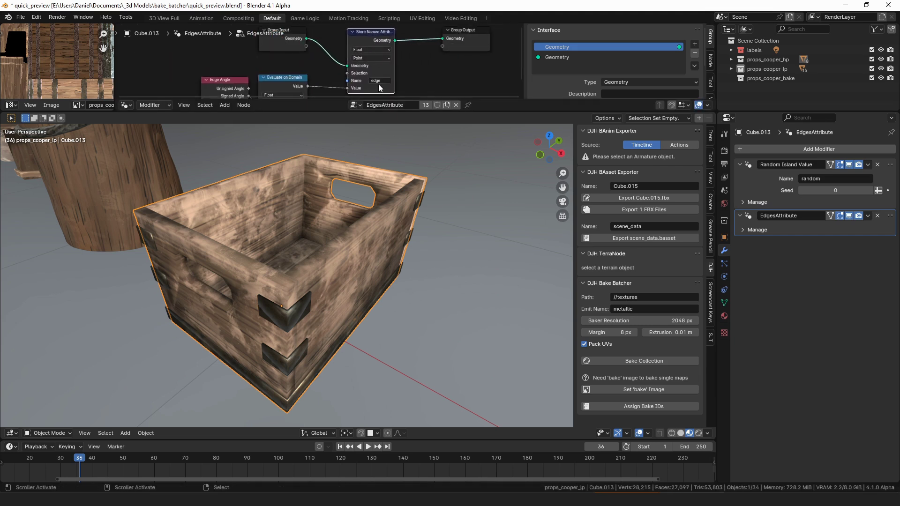
Select the faces of both end panels on the wooden crate and inset them by about 0.023 m.
scroll(339, 246, "down", 1)
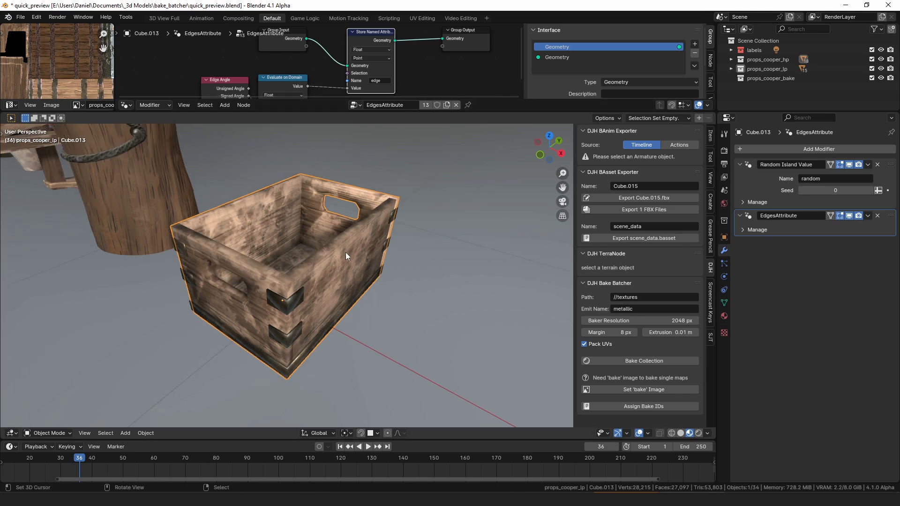
scroll(345, 252, "up", 1)
key("Tab")
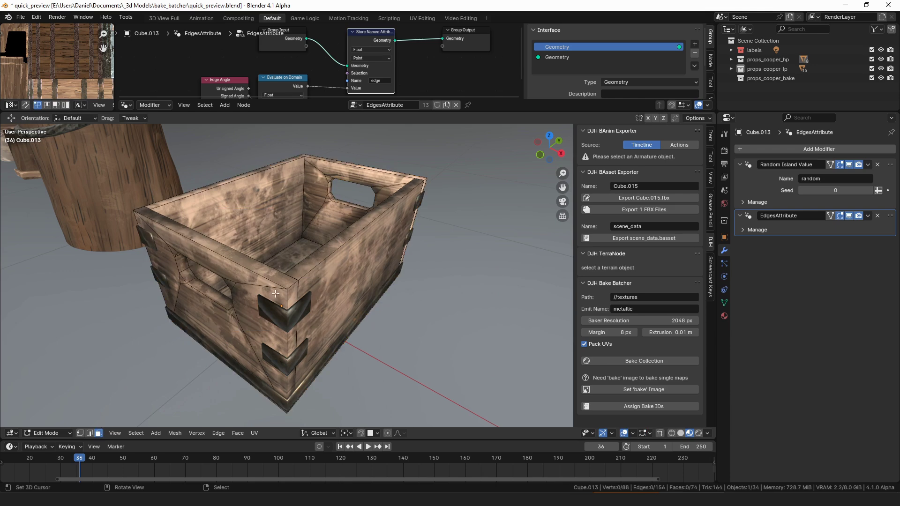
middle_click_drag(276, 294, 364, 201)
left_click(245, 270)
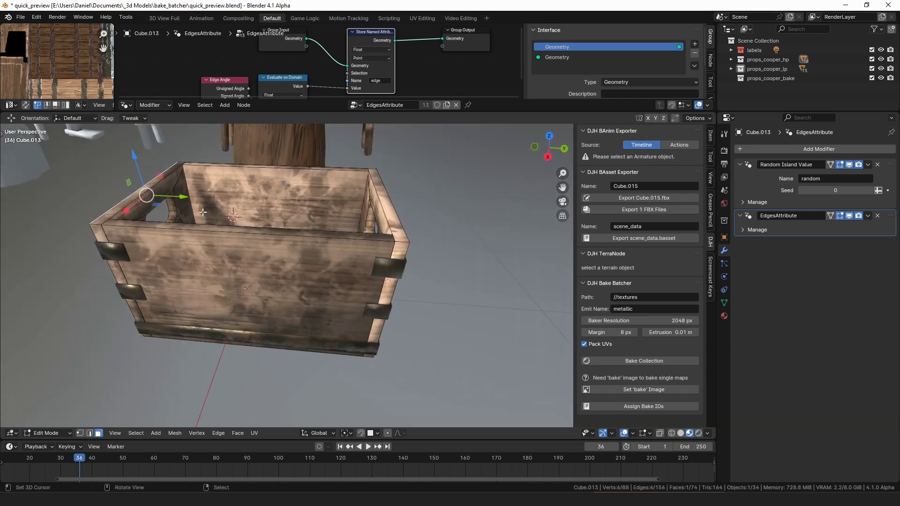
right_click(365, 201, "shift")
right_click(339, 217, "shift")
middle_click_drag(416, 211, 311, 298)
key("ctrl+l")
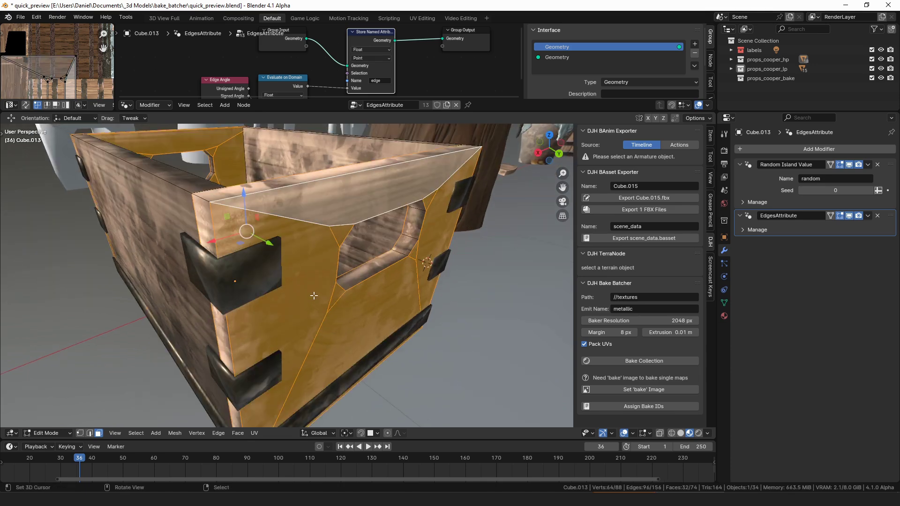
key("i")
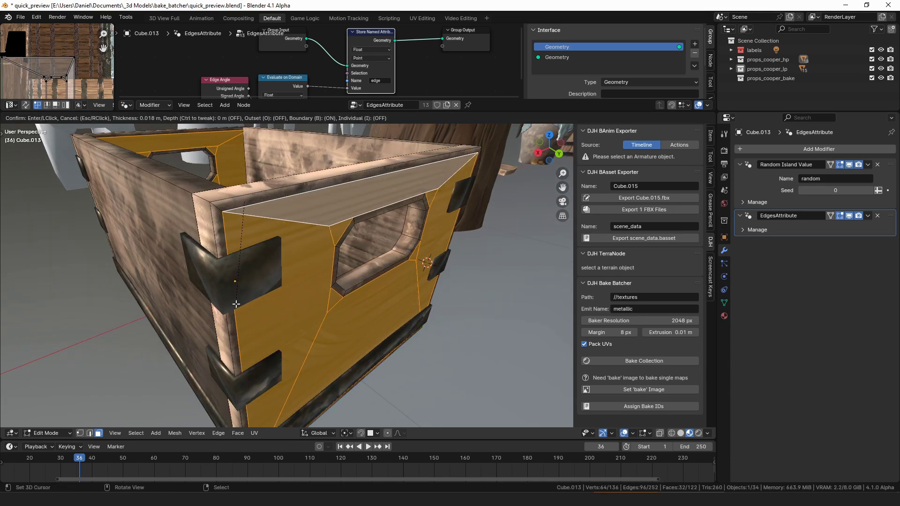
left_click(235, 285)
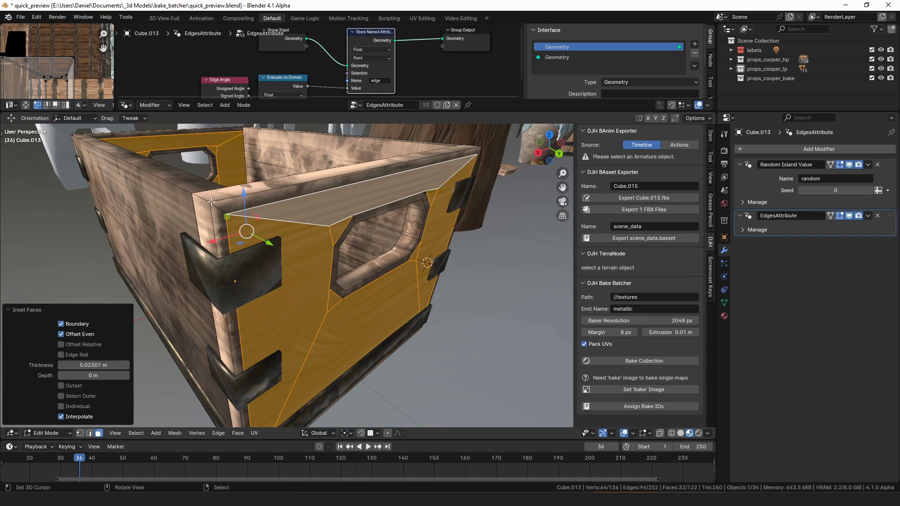
key("d")
left_click_drag(211, 203, 225, 216)
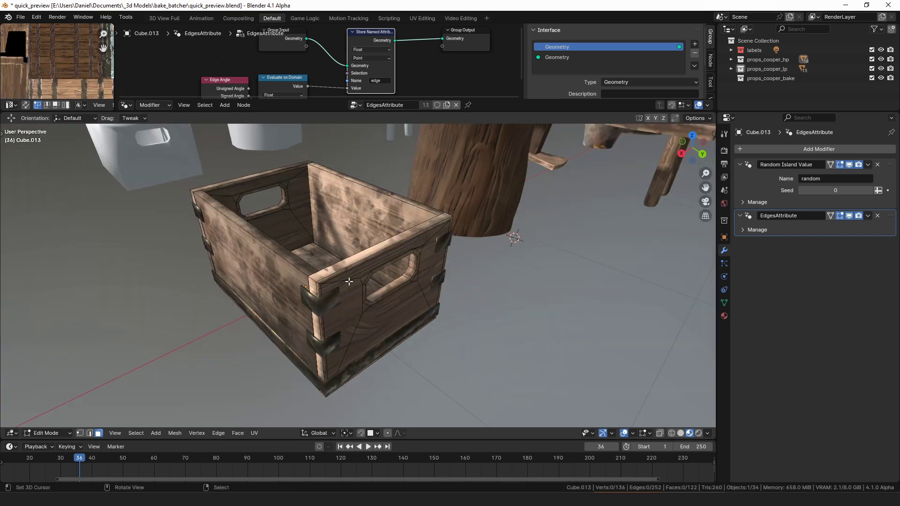
Inset the crate's side panels, floor, handle-hole rims and end-panel edge faces individually by about 0.017 m.
middle_click_drag(317, 241, 315, 249)
right_click(281, 270)
right_click(311, 263, "shift")
right_click(356, 224, "shift")
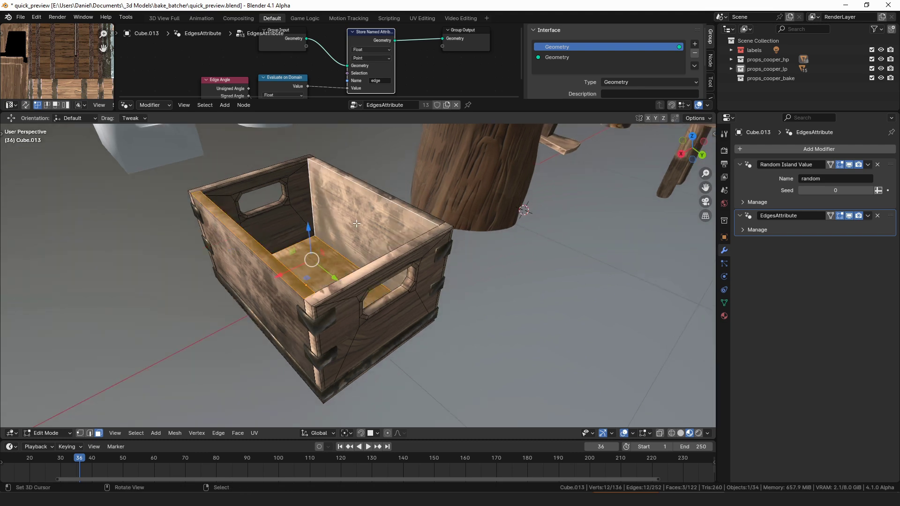
key("ctrl+l")
left_click(404, 282, "alt+shift")
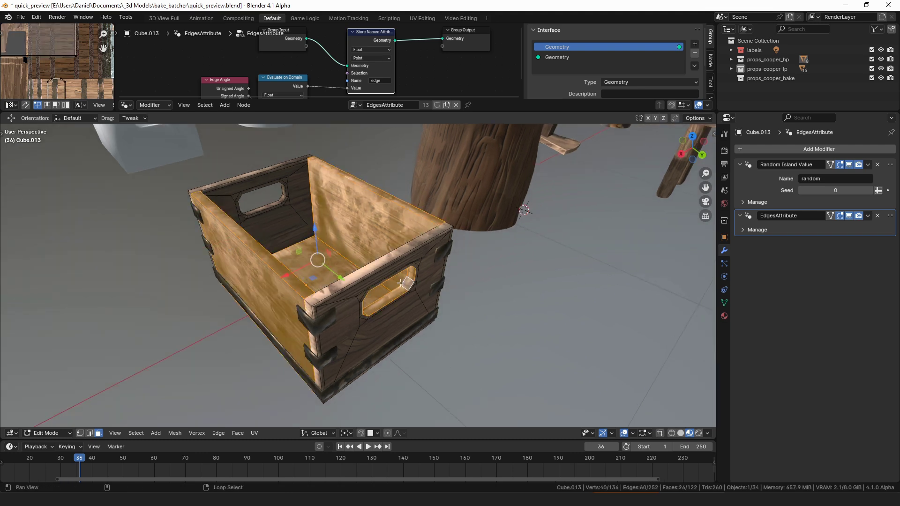
left_click(309, 305, "alt+shift")
left_click(280, 198, "alt+shift")
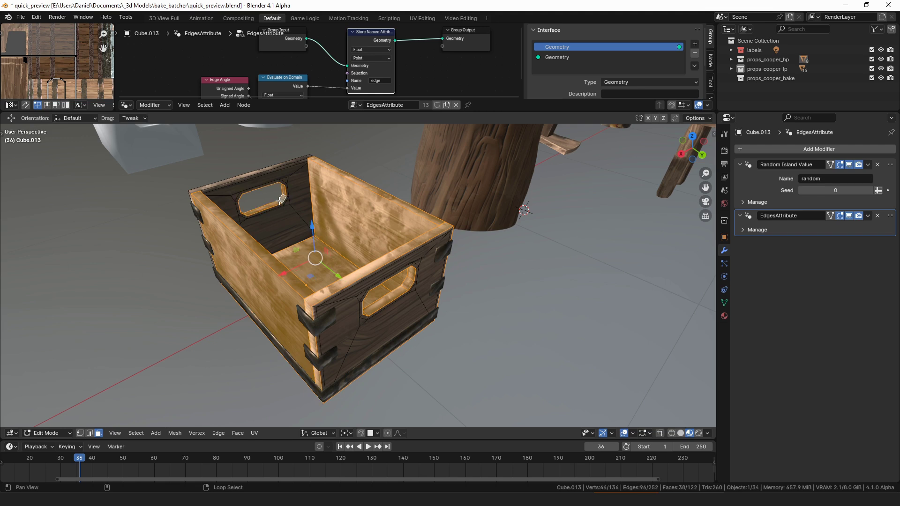
left_click(191, 192, "alt+shift")
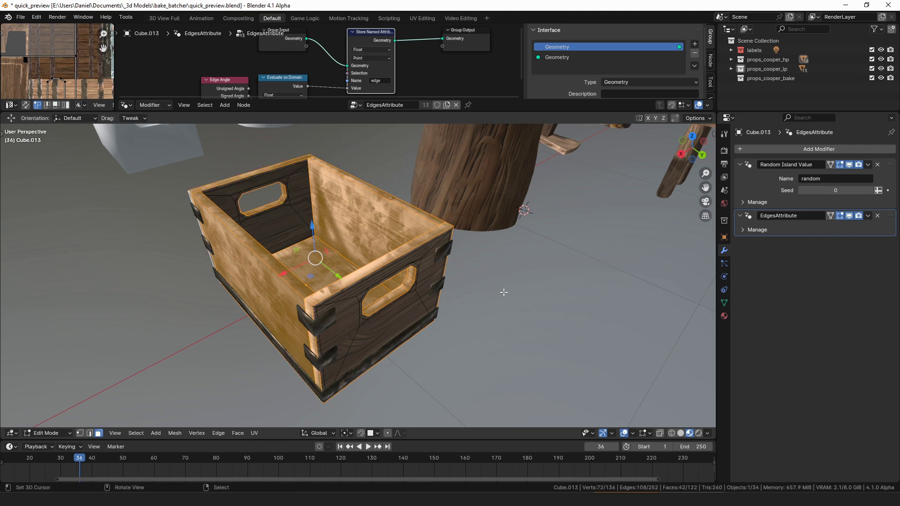
key("i")
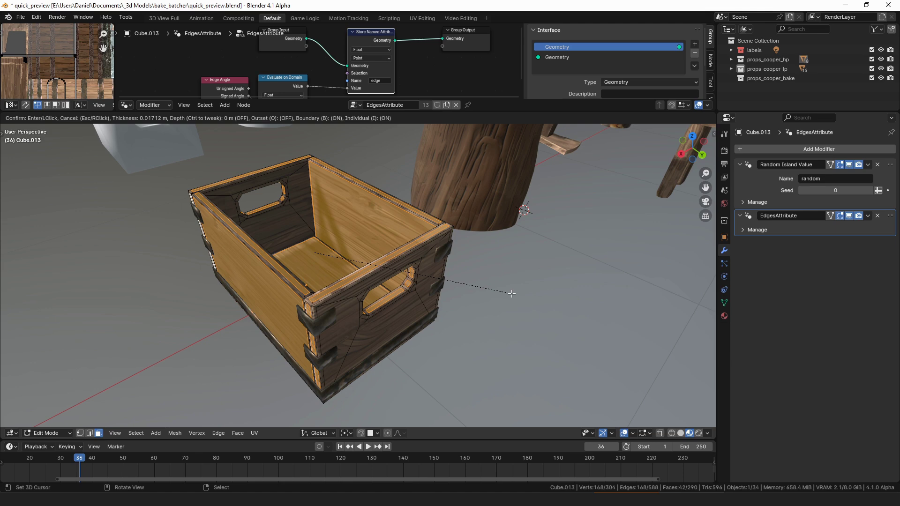
left_click(511, 294)
key("Tab")
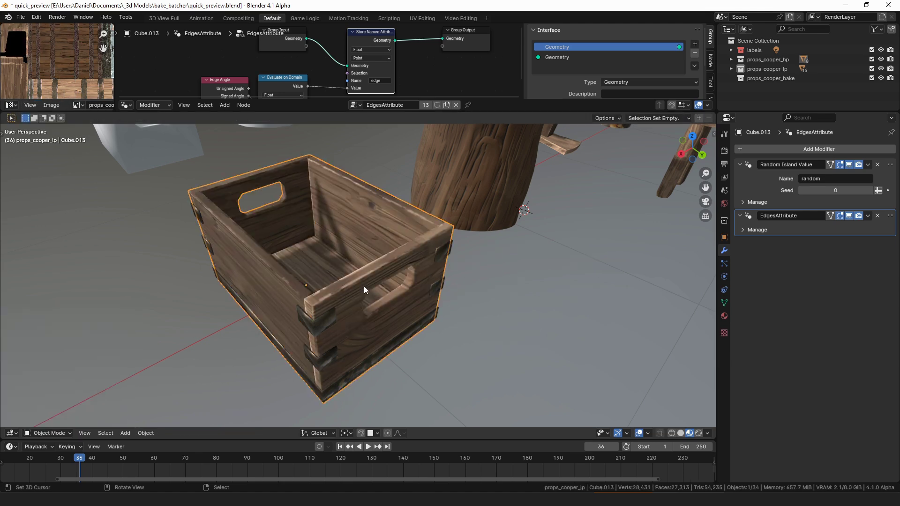
mouse_move(363, 286)
middle_mouse_down()
mouse_move(437, 274)
mouse_move(379, 294)
middle_mouse_up()
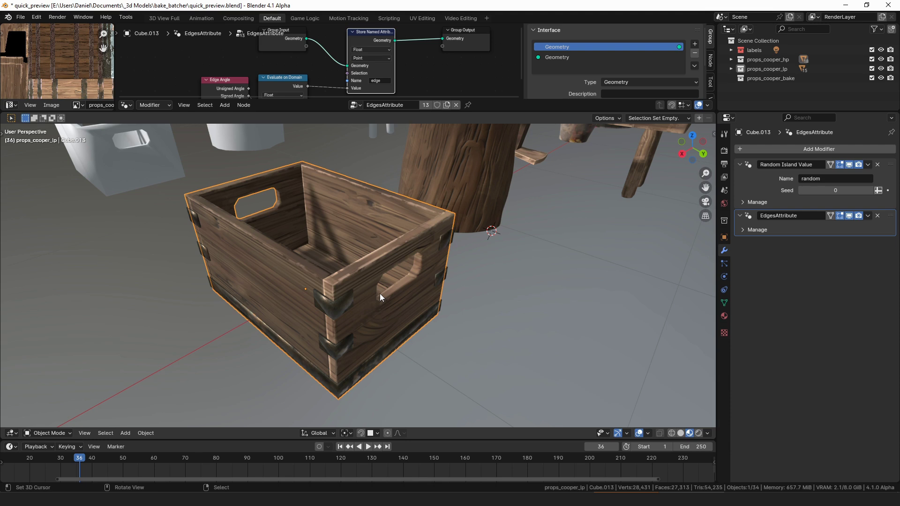
middle_click_drag(379, 293, 391, 308)
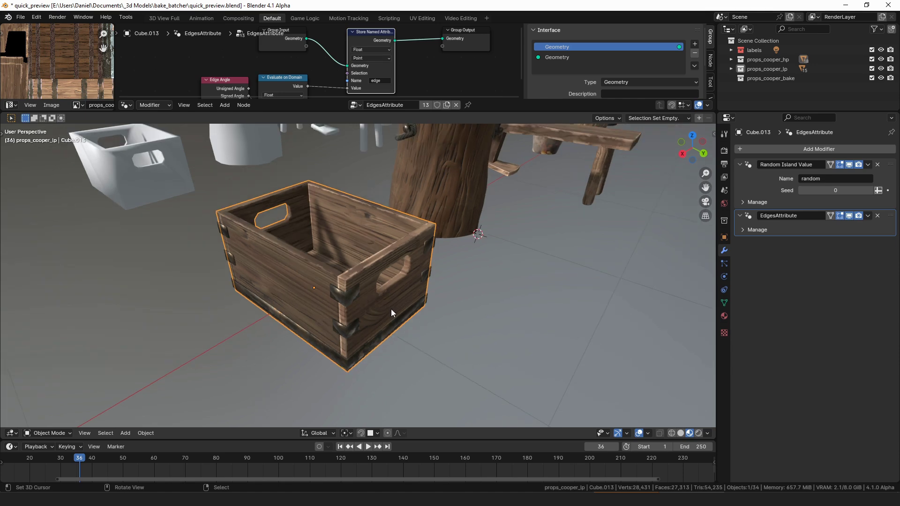
Add a Bevel modifier to the wooden crate with an amount of 0.009 m and 3 segments.
scroll(411, 300, "up", 4)
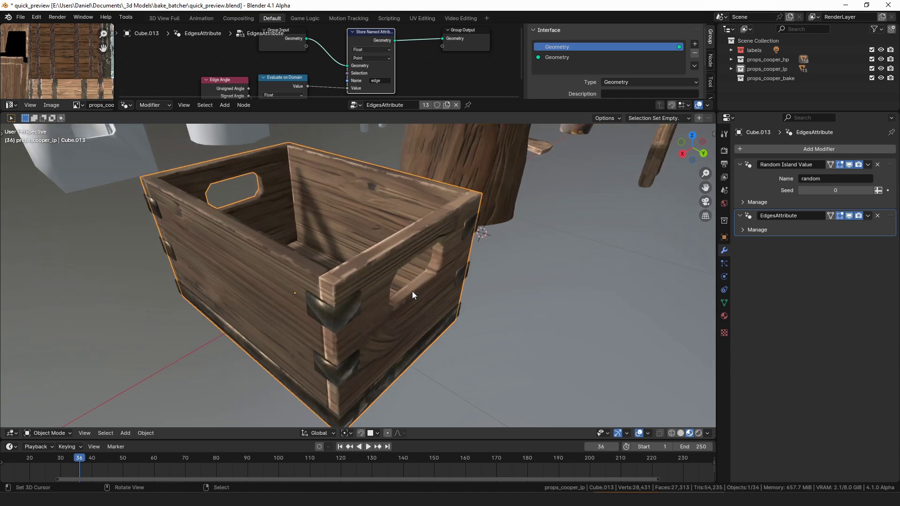
left_click(808, 147)
type("bevel")
key("Return")
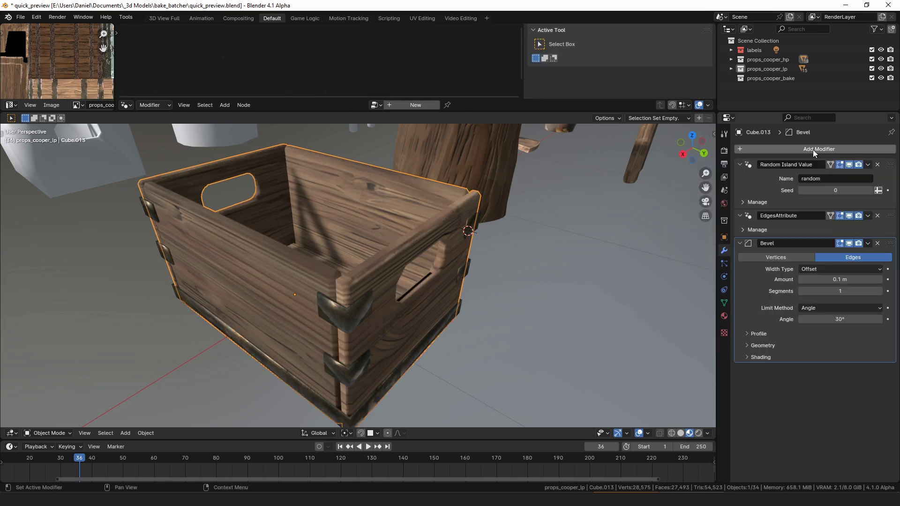
left_click_drag(839, 279, 808, 279)
left_click(881, 291)
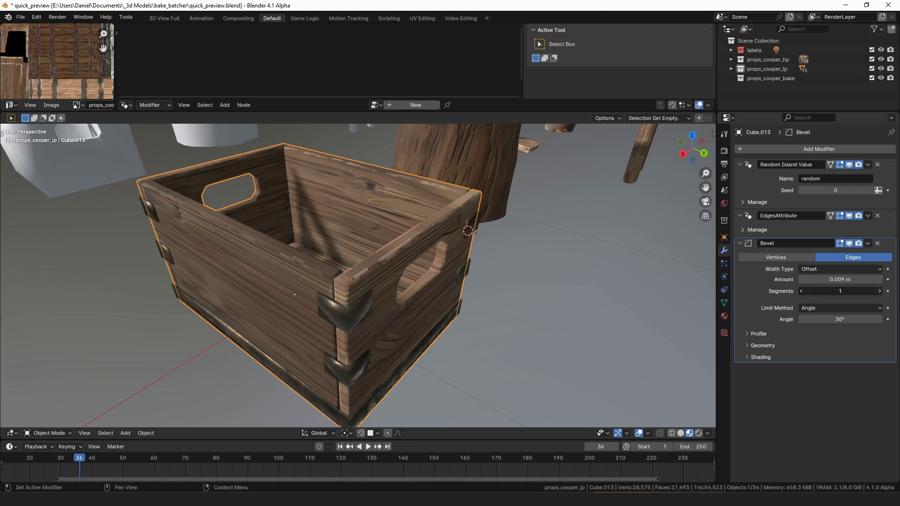
left_click(881, 291)
middle_click_drag(550, 285, 547, 288)
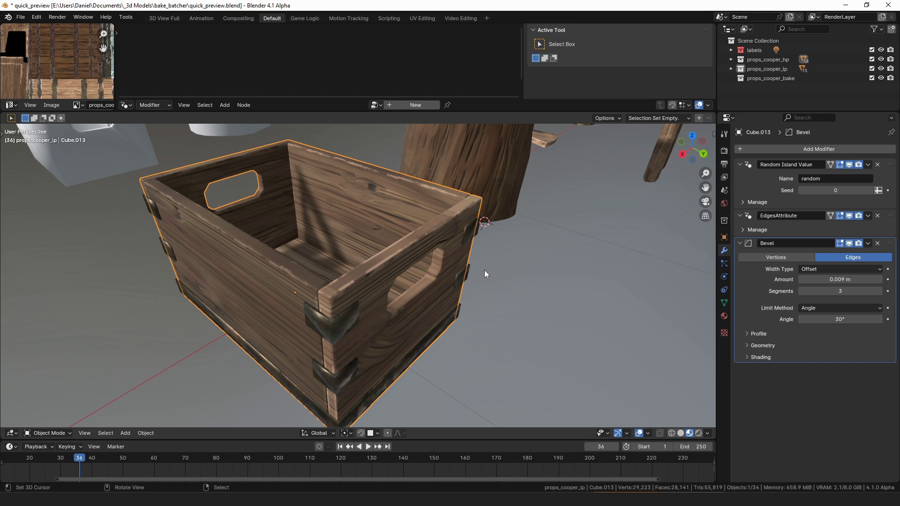
middle_click_drag(447, 311, 398, 287, "shift")
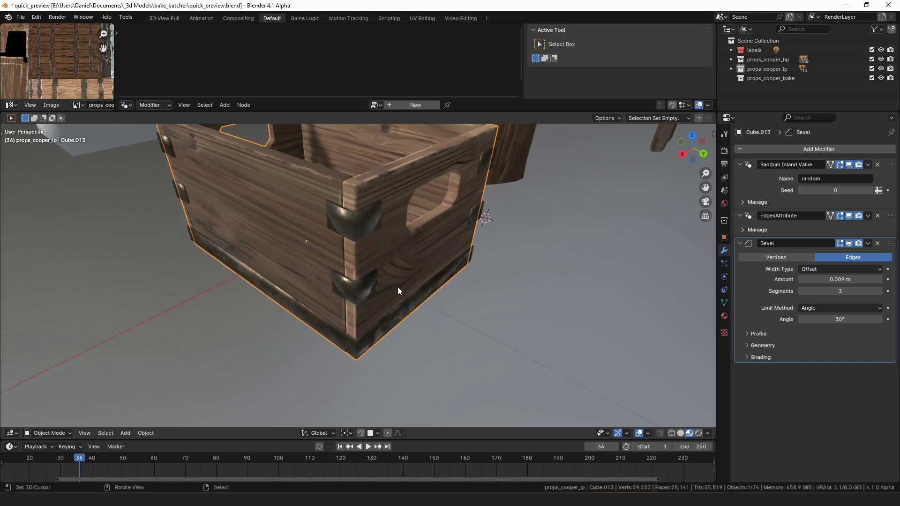
Inset all faces of the crate's metal brackets and base trim individually by about 0.023 m.
scroll(393, 293, "down", 2)
right_click(370, 321)
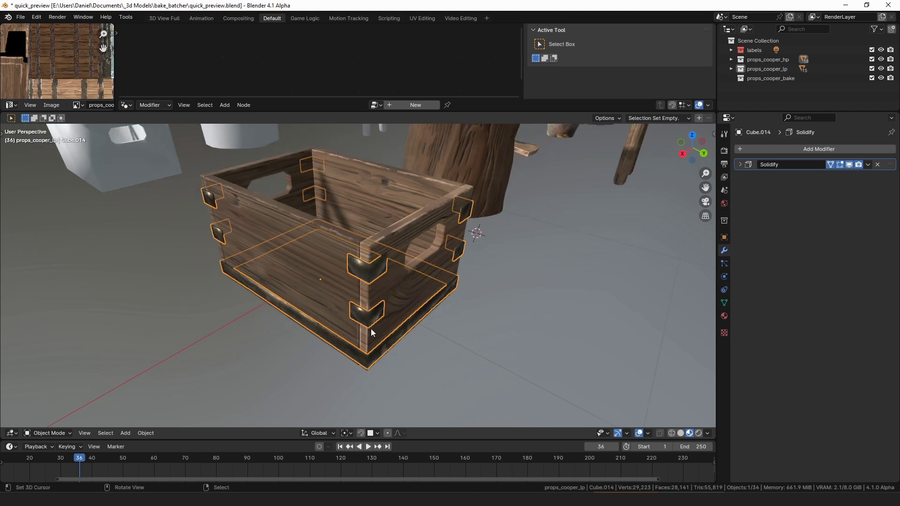
key("Tab")
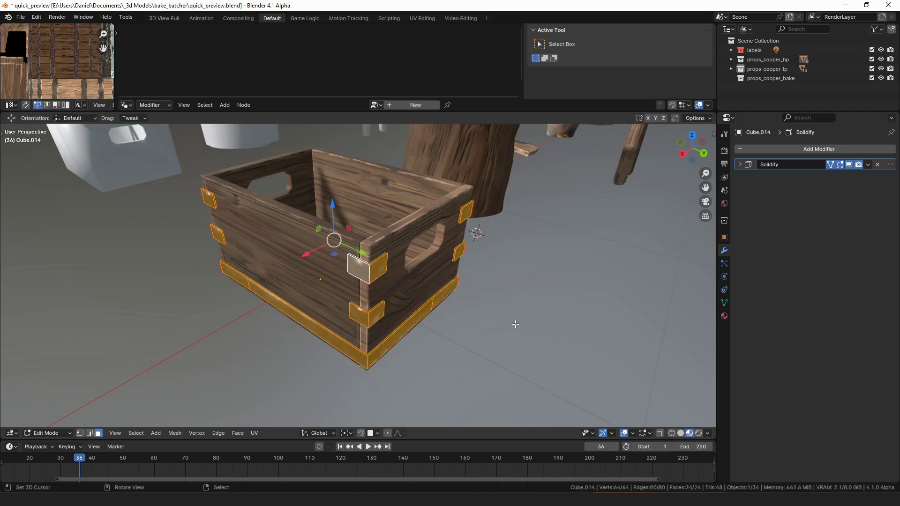
key("i")
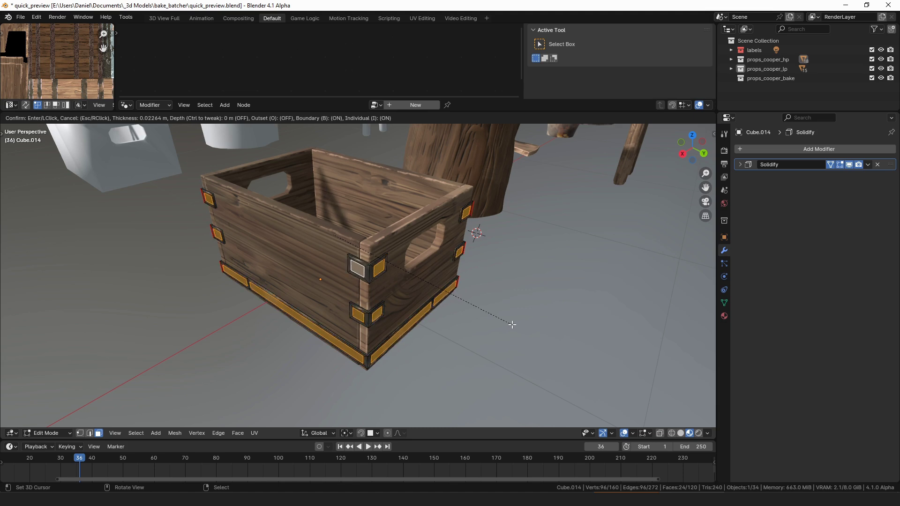
left_click(512, 325)
key("Tab")
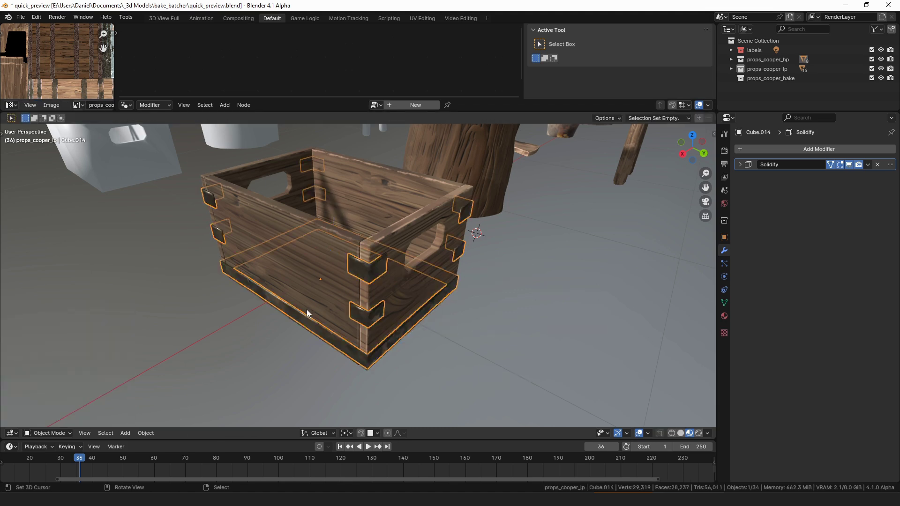
Add the EdgesAttribute modifier to the crate's metal brackets and base trim below Solidify, and deselect everything.
left_click(807, 149)
type("ed")
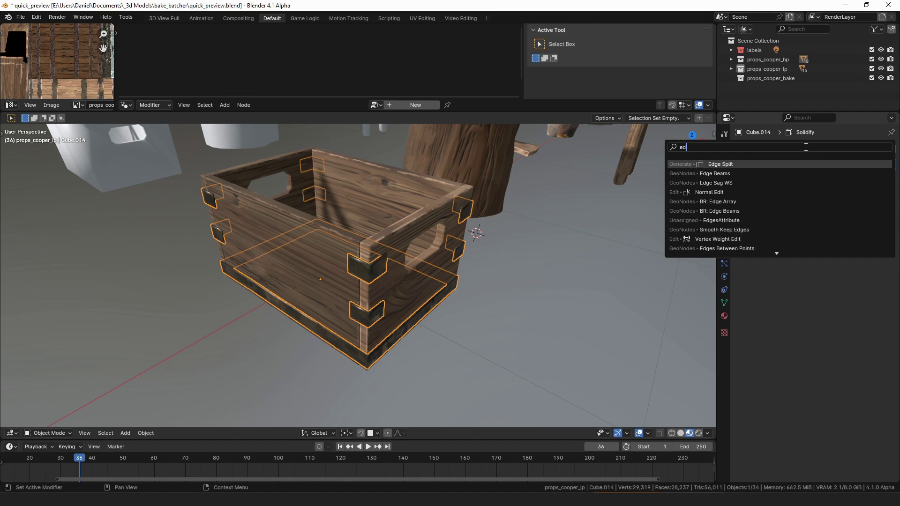
type("ge")
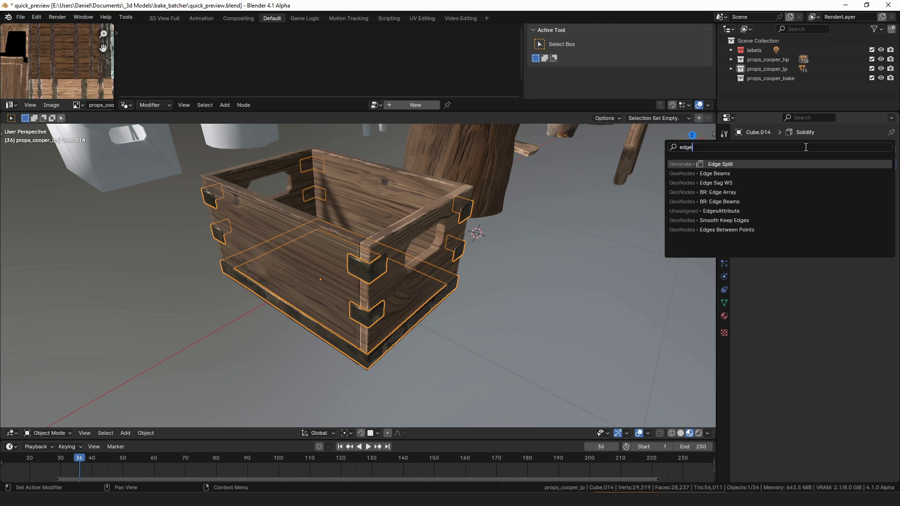
left_click(724, 211)
scroll(463, 261, "up", 4)
key("alt+a")
mouse_move(411, 288)
middle_mouse_down()
mouse_move(417, 277)
mouse_move(407, 286)
middle_mouse_up()
middle_click_drag(392, 327, 375, 308)
Select the low-poly crate and compare the row of low-poly props with the high-poly props.
scroll(367, 262, "down", 5)
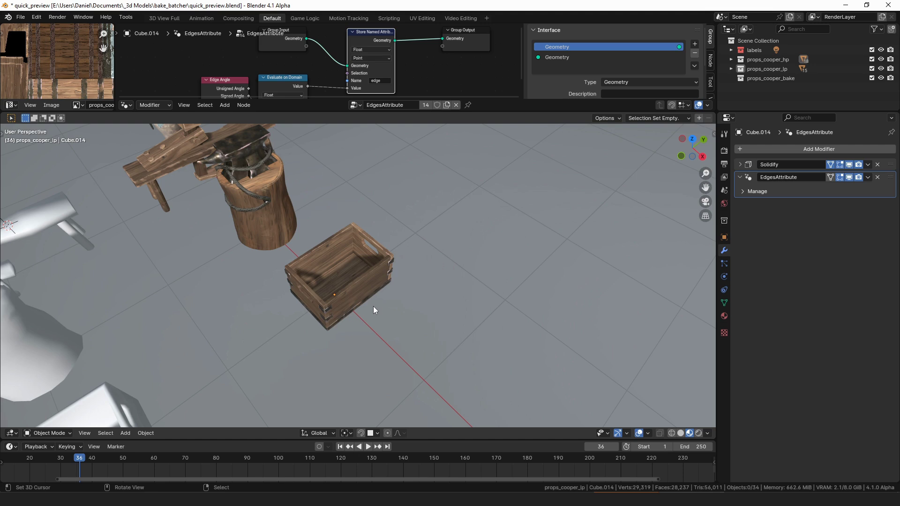
middle_click_drag(368, 307, 379, 303)
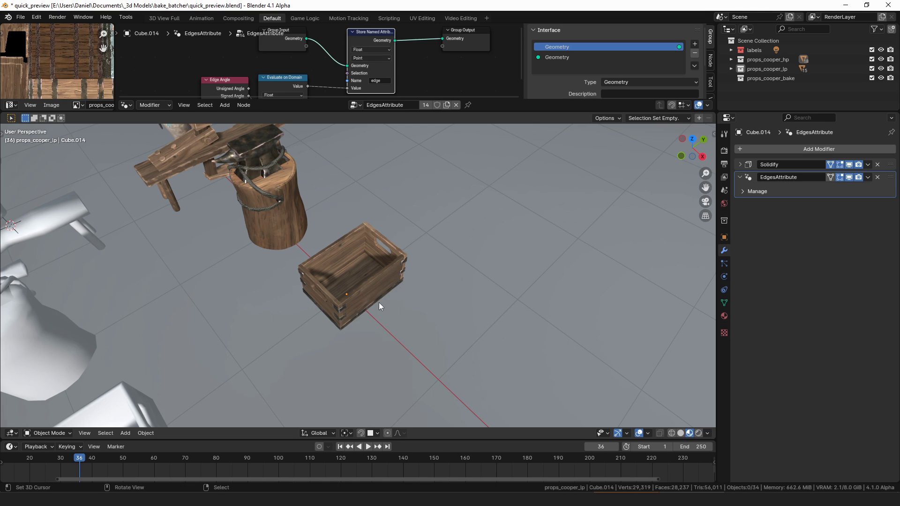
scroll(379, 302, "down", 1)
middle_click_drag(291, 344, 361, 265, "shift")
right_click(275, 329)
scroll(415, 291, "down", 1)
middle_click_drag(330, 302, 401, 288, "shift")
scroll(414, 291, "down", 1)
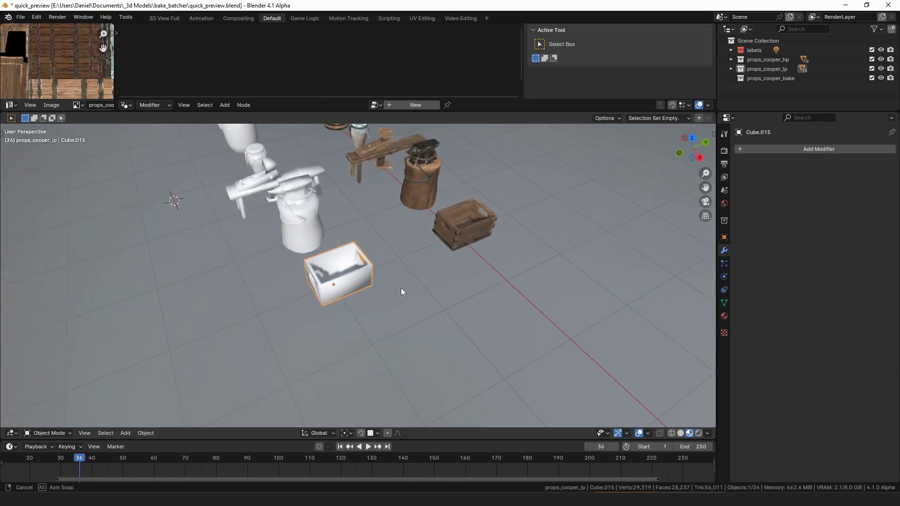
mouse_move(438, 258)
middle_mouse_down("shift")
mouse_move(410, 299)
mouse_move(409, 284)
mouse_move(431, 261)
middle_mouse_up("shift")
scroll(441, 294, "down", 3)
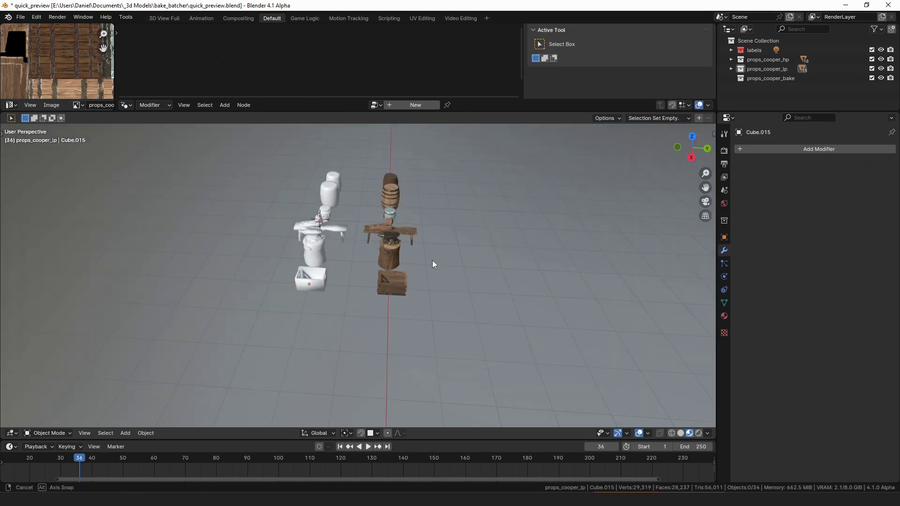
Select the row of textured high-poly props and move them to the props_cooper_hp collection.
left_click_drag(420, 162, 365, 298)
key("m")
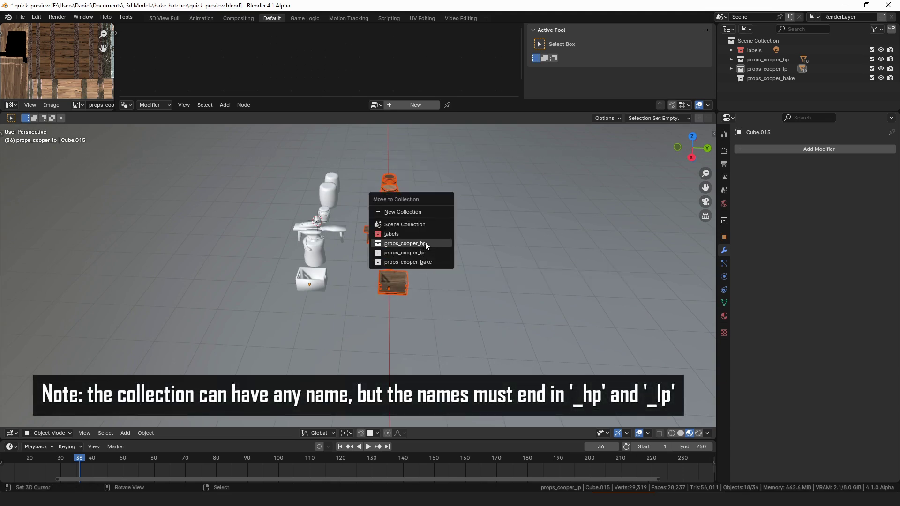
left_click(426, 243)
middle_click_drag(341, 243, 347, 243)
right_click(453, 359)
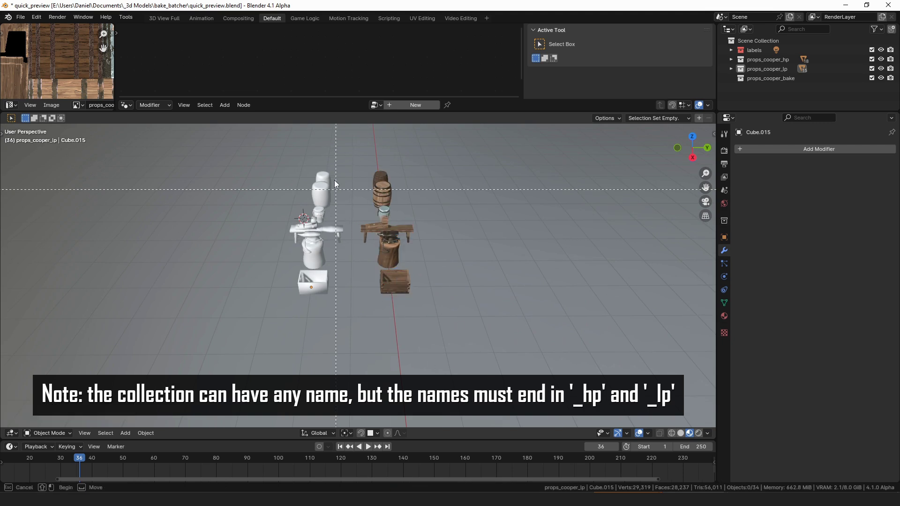
Select the row of white low-poly props and move them to the props_cooper_lp collection.
left_click_drag(341, 151, 292, 285)
left_click(324, 284, "shift")
key("m")
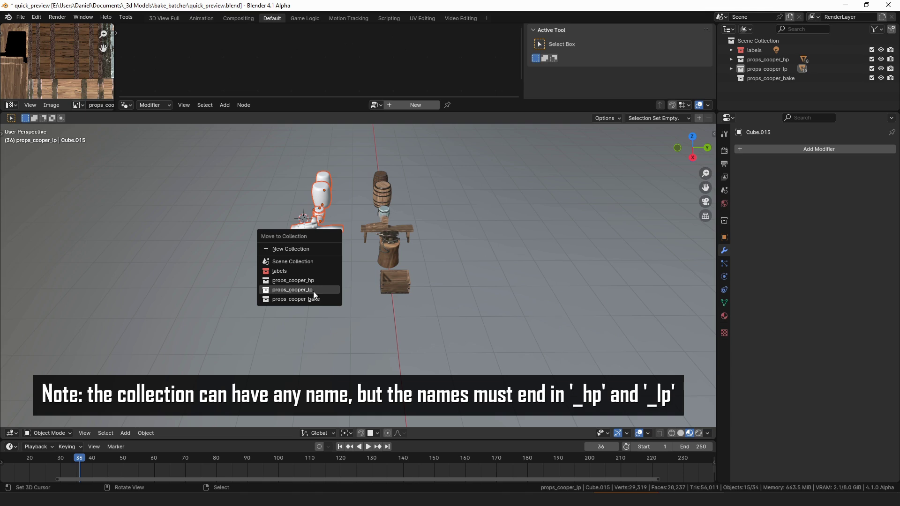
left_click(313, 290)
Deselect the props and expand the DJH Bake Batcher settings in the 3D viewport.
middle_click_drag(327, 278, 363, 295)
left_click(363, 295)
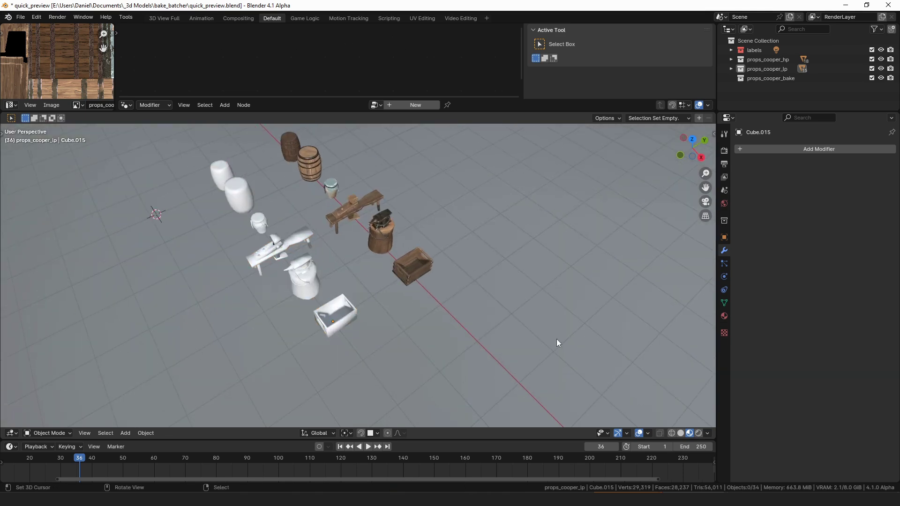
key("n")
left_click(710, 268)
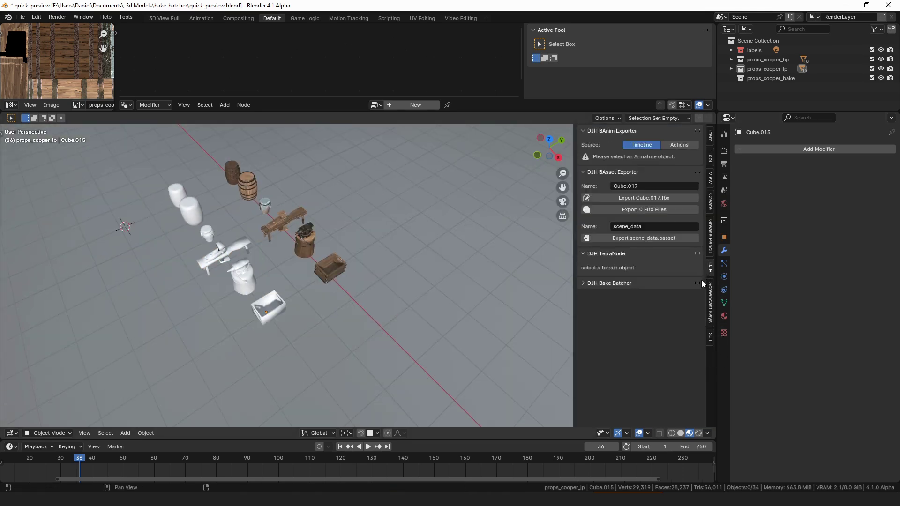
left_click(606, 284)
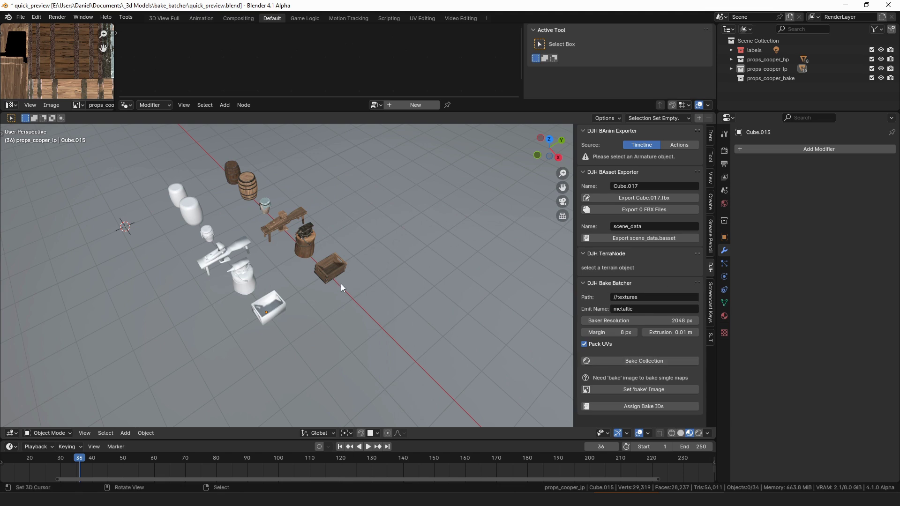
Run Bake Collection from the high-poly stump to generate the missing origin empties, and frame the low-poly origin empty.
left_click(313, 243)
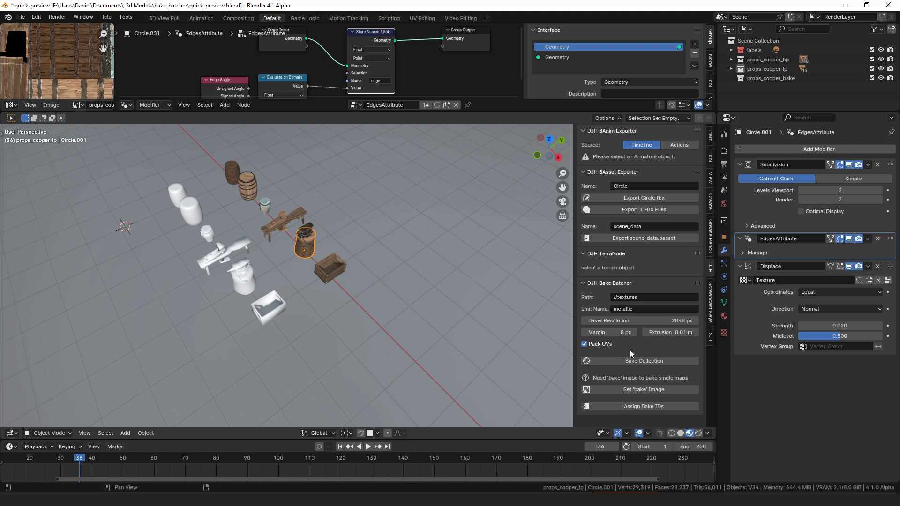
left_click(643, 361)
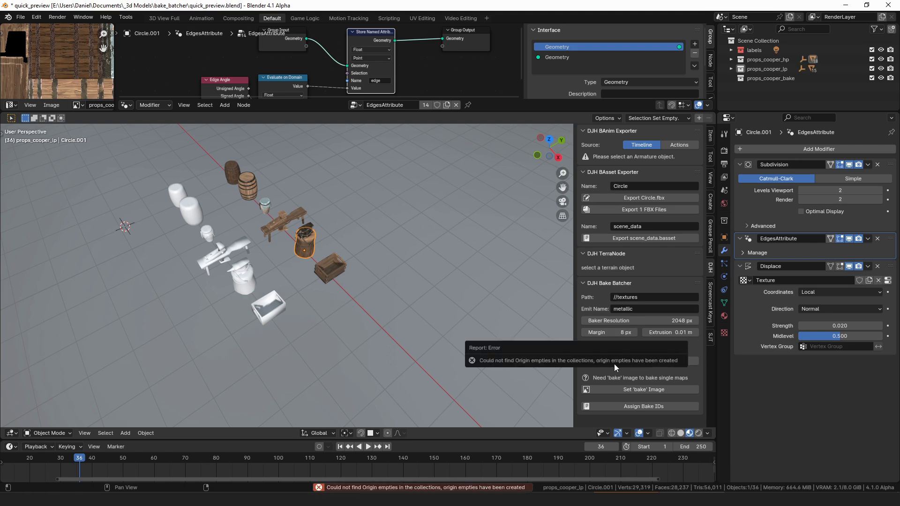
scroll(283, 288, "down", 4)
middle_click_drag(283, 288, 375, 265)
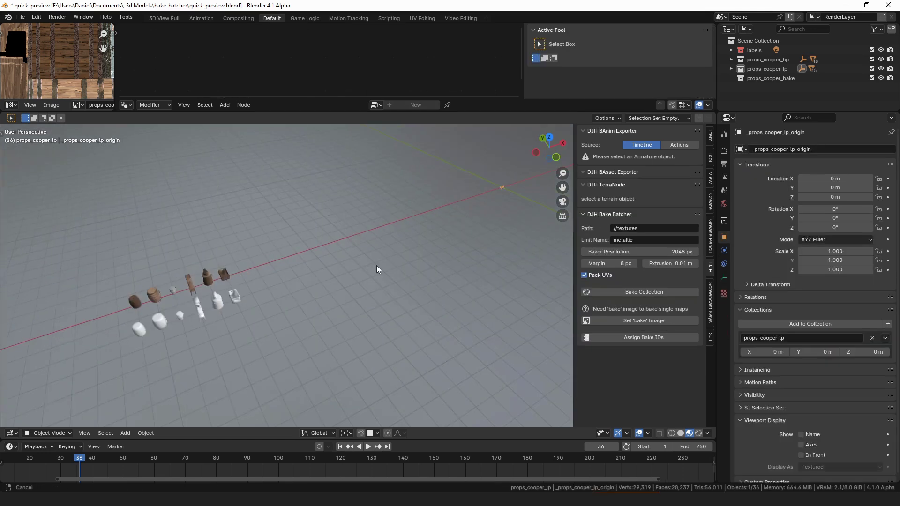
scroll(468, 209, "up", 4)
key("KP_Decimal")
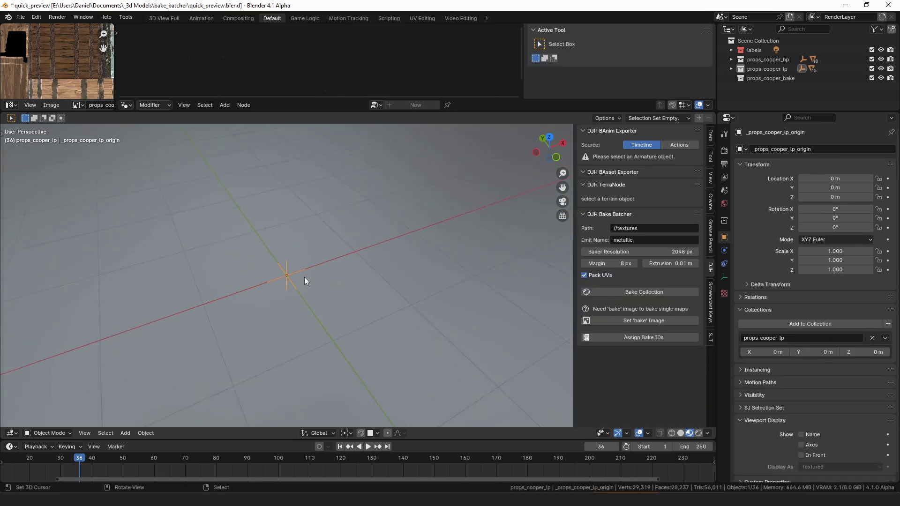
Move the low-poly and high-poly origin empties from the world origin to near the barrel end of the prop rows.
scroll(288, 296, "down", 9)
middle_click_drag(306, 290, 345, 263)
middle_click_drag(344, 262, 450, 263, "shift")
key("g")
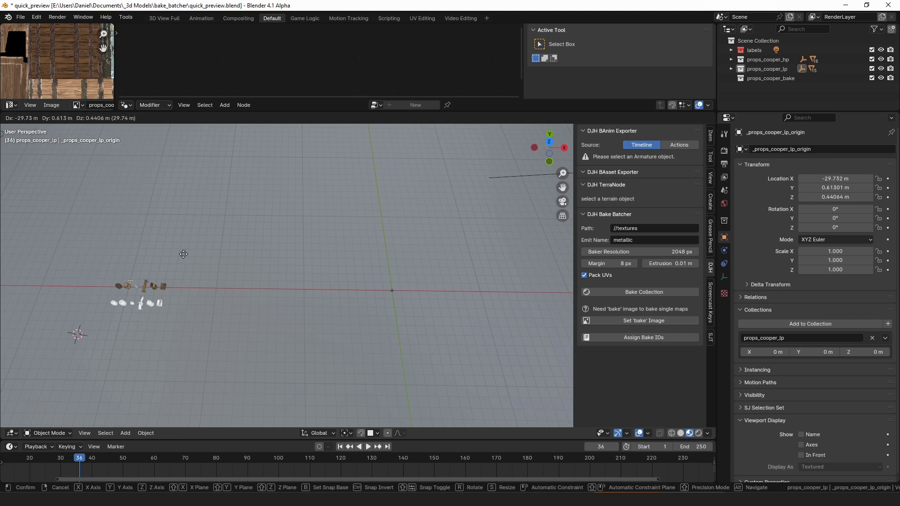
left_click(194, 264)
left_click(397, 287)
key("g")
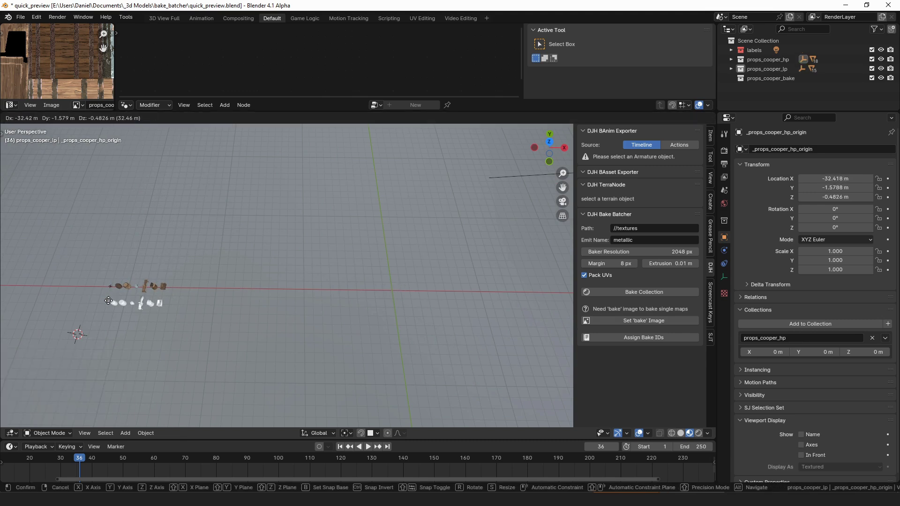
left_click(134, 288)
Reposition the high-poly origin empty in front of the textured row and the low-poly origin empty in front of the white row.
key("KP_Decimal")
middle_click_drag(347, 285, 431, 261)
scroll(313, 281, "up", 2)
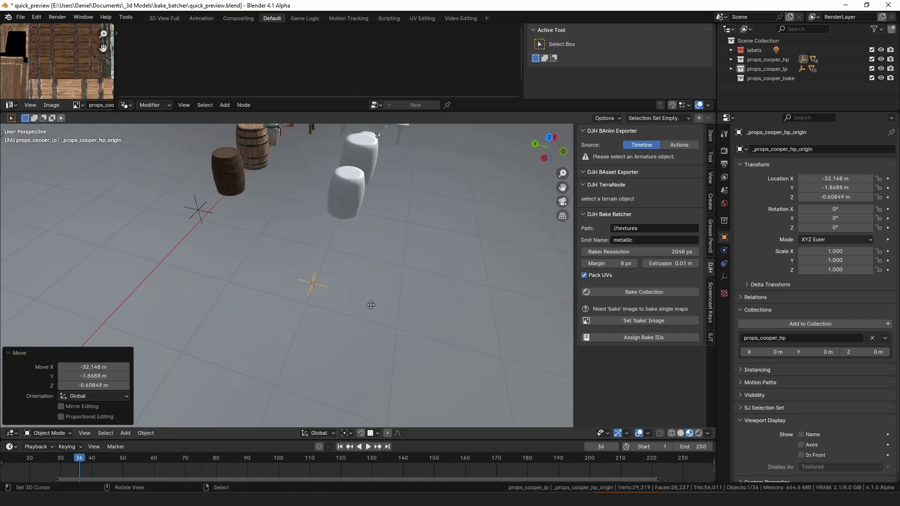
key("g")
left_click(271, 232)
left_click(197, 207)
key("g")
left_click(329, 249)
Snap the origin empties to the grid at X -32 m, with the high-poly one at Y 0 m and the low-poly one at Y -2 m.
middle_click_drag(360, 227, 328, 274)
key("shift+s")
left_click(216, 203)
left_click(310, 234)
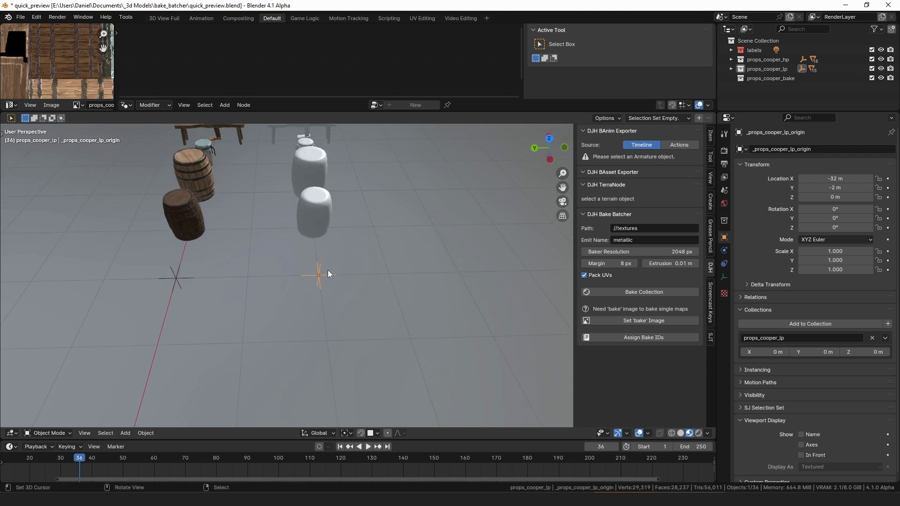
left_click(186, 277)
key("g")
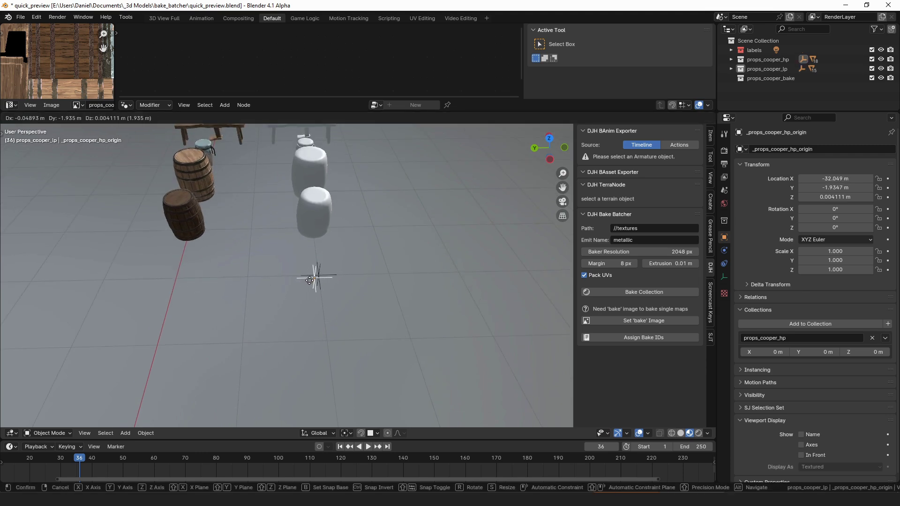
right_click(313, 279)
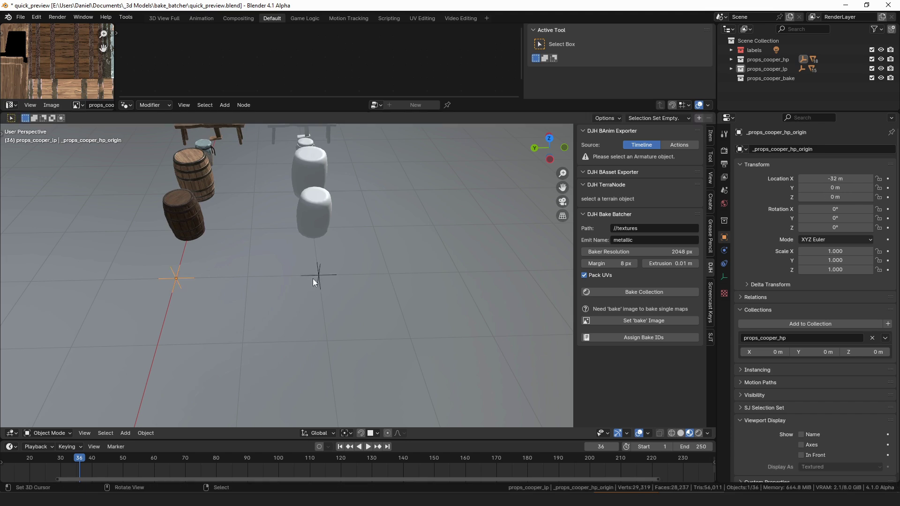
Compare the placement of the front low-poly and high-poly barrels relative to their origin empties.
right_click(327, 223)
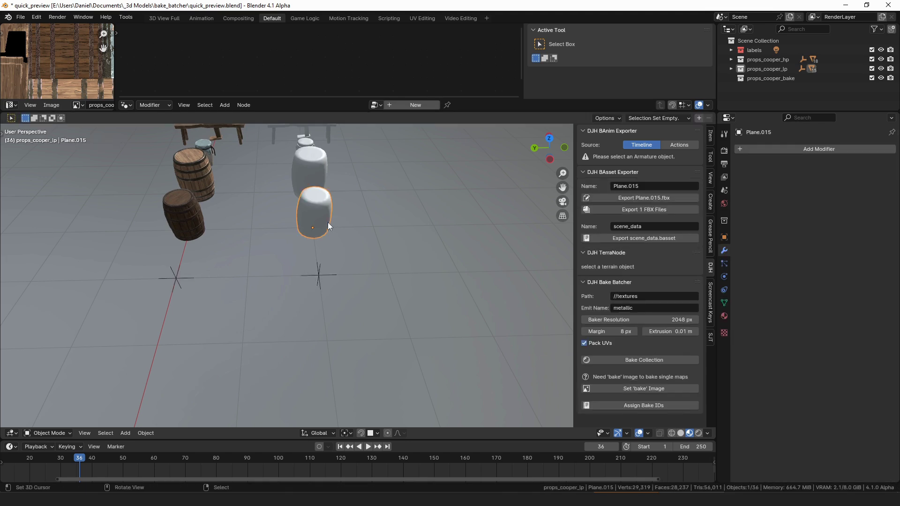
middle_click_drag(365, 252, 348, 265)
right_click(213, 233)
left_click(329, 254)
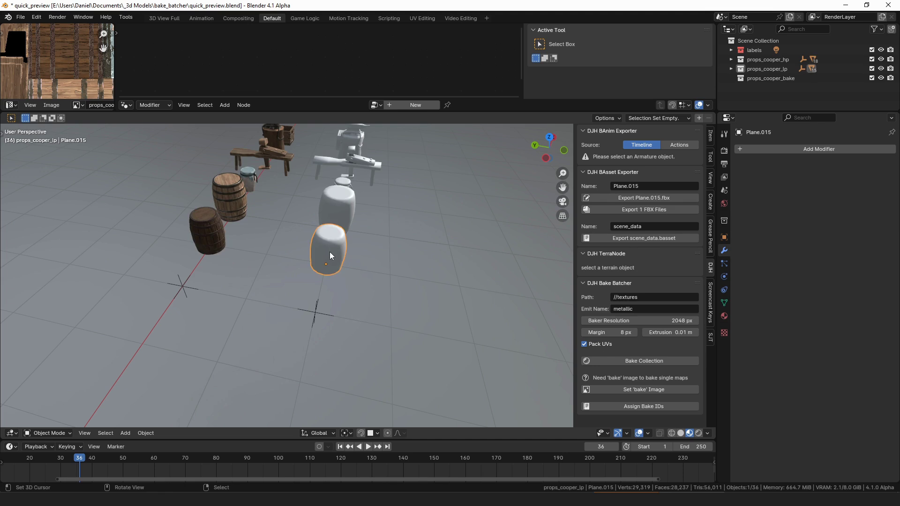
left_click(193, 287)
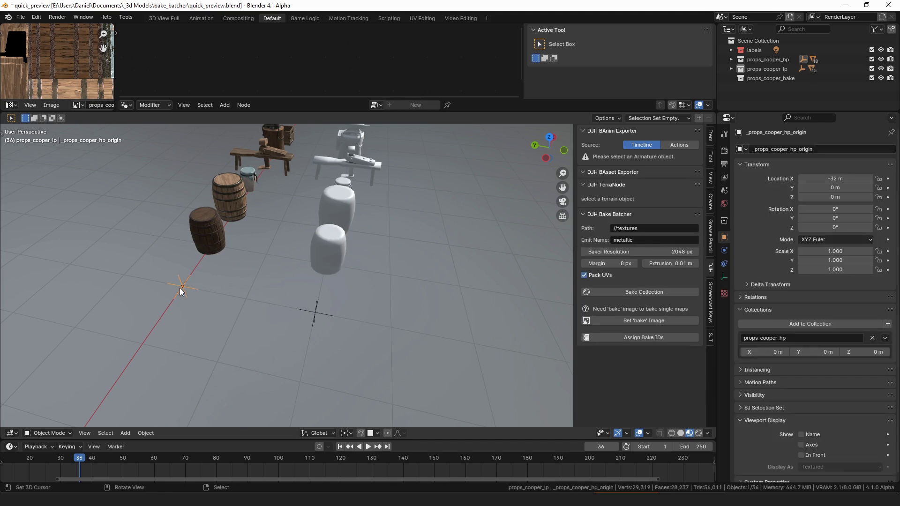
scroll(387, 313, "down", 4)
middle_click_drag(387, 313, 325, 325)
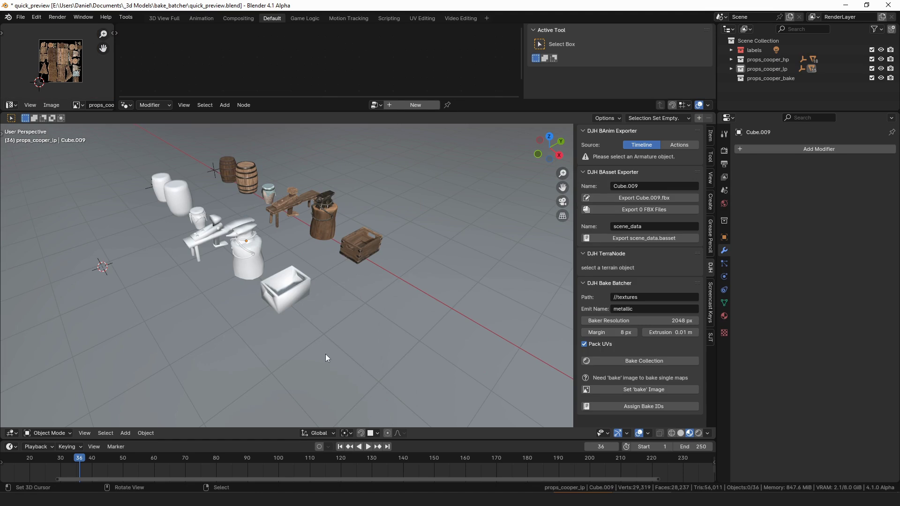
Inspect the low-poly crate's UV layout in Edit Mode and return to Object Mode.
scroll(327, 358, "up", 2)
left_click(283, 309)
key("Tab")
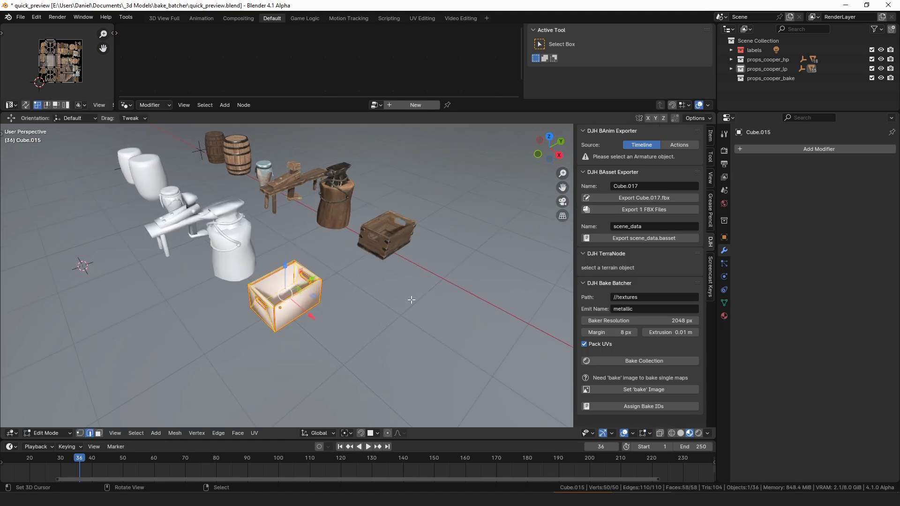
key("a")
key("a")
key("Tab")
Inspect the UV layouts of the low-poly stump and anvil in Edit Mode, and return to Object Mode.
left_click(167, 267)
right_click(253, 269)
key("Tab")
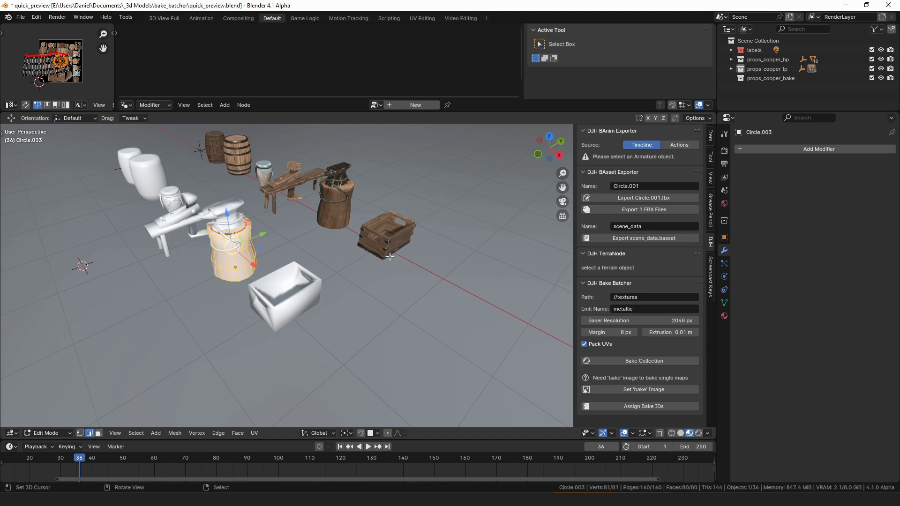
key("Tab")
left_click(232, 217)
key("Tab")
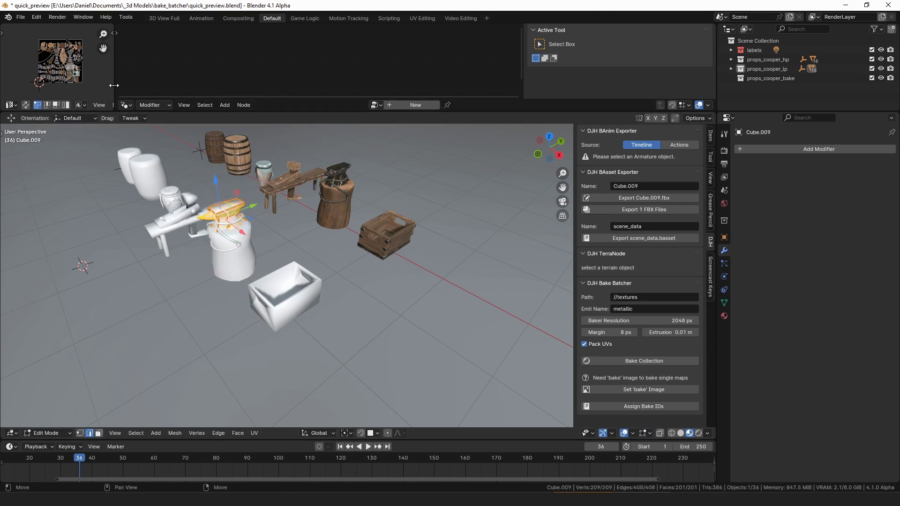
key("Tab")
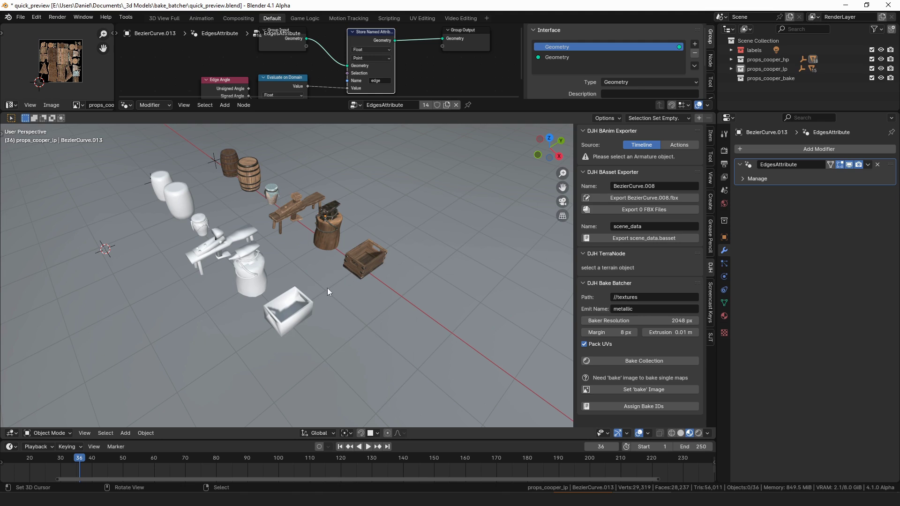
With the high-poly stump selected, keep the bake path //textures and set the baker resolution to 512 px and the margin to 4 px.
left_click(329, 232)
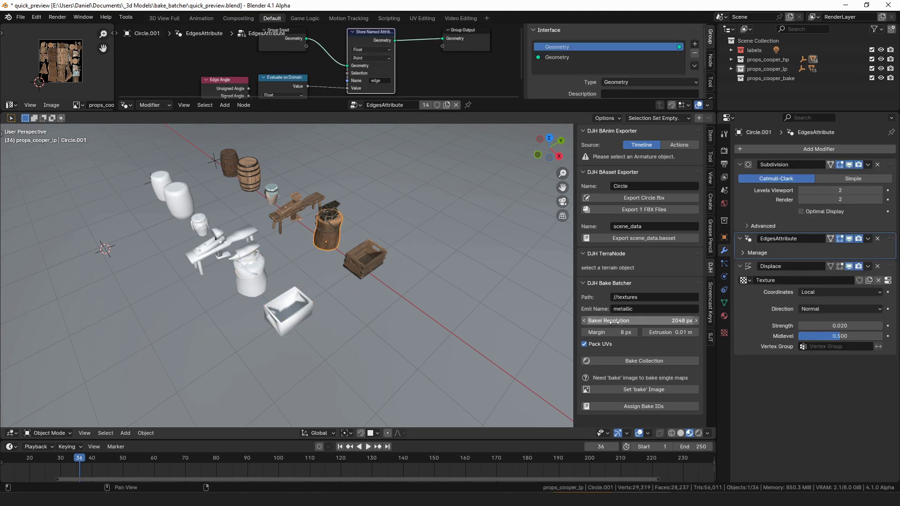
left_click(659, 297)
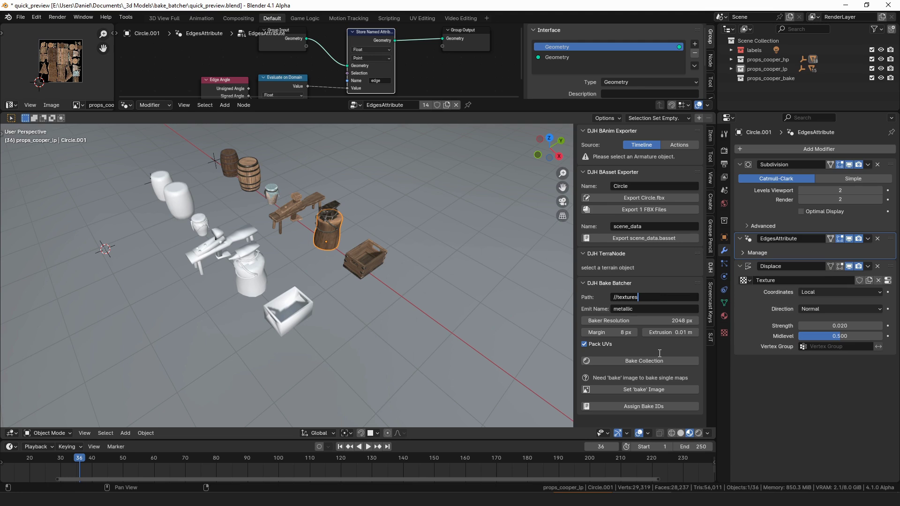
left_click(654, 320)
type("512")
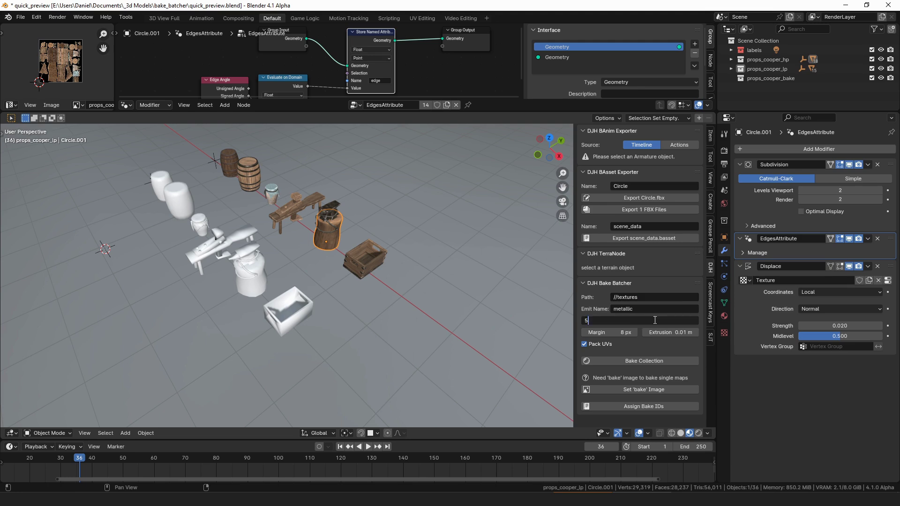
key("Return")
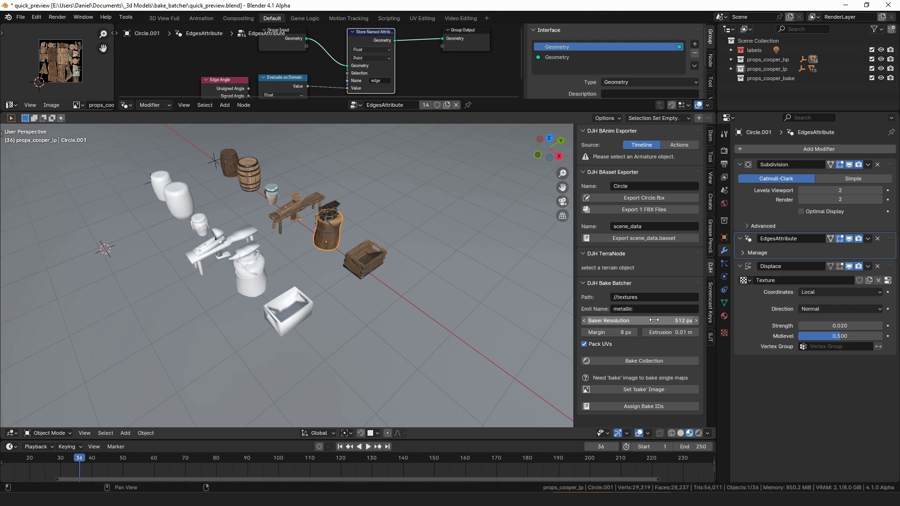
left_click(610, 332)
type("4")
key("Return")
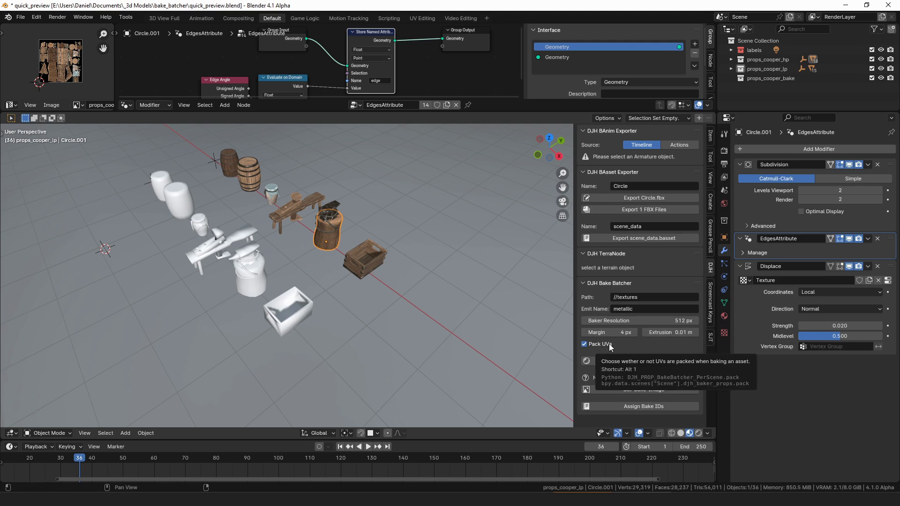
Examine how the UVs of all low-poly props lie over each other in multi-object Edit Mode.
key("ctrl+Tab")
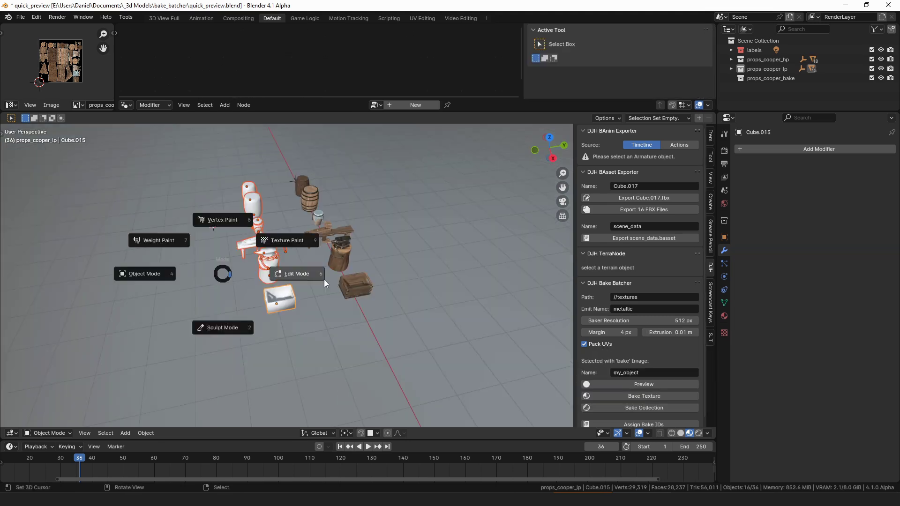
left_click(325, 279)
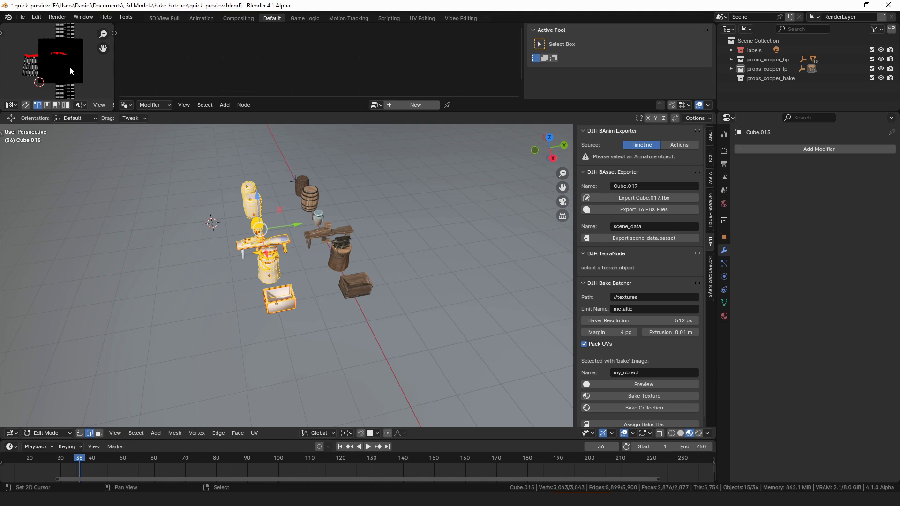
scroll(70, 66, "up", 5)
scroll(66, 66, "up", 3)
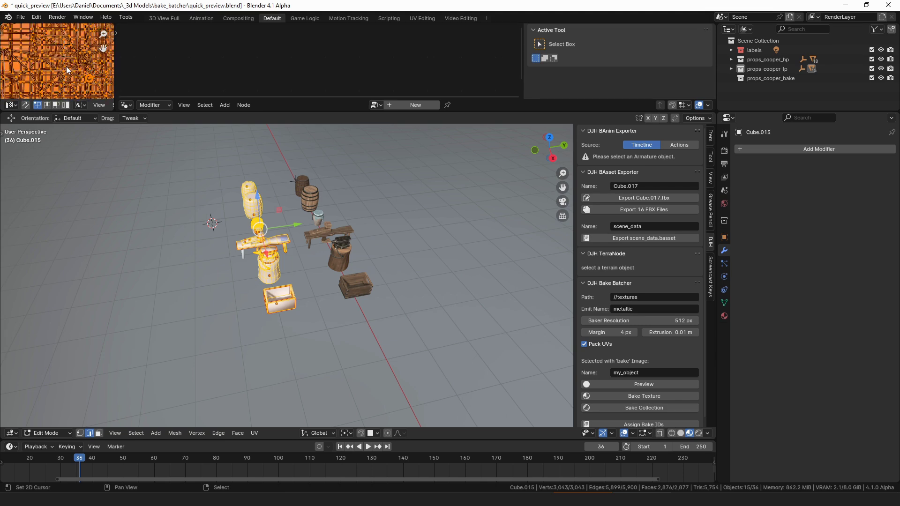
scroll(70, 67, "down", 4)
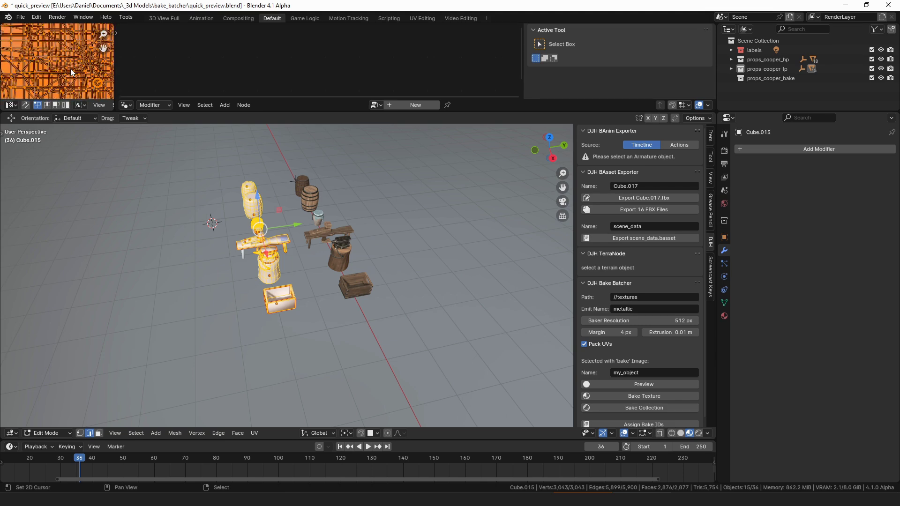
key("ctrl+Tab")
Bake the prop collections from the high-poly crate, then deselect and view the combined baked mesh beside the source rows.
left_click(370, 294)
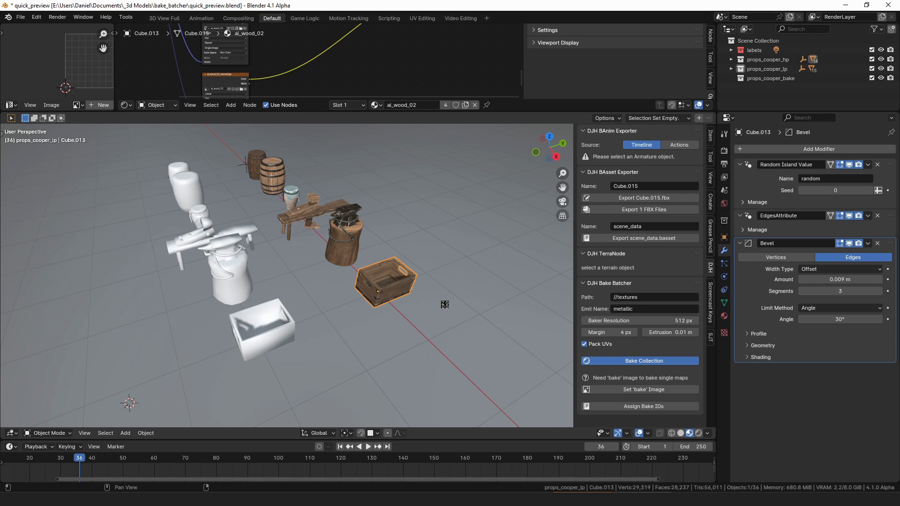
left_click(642, 499)
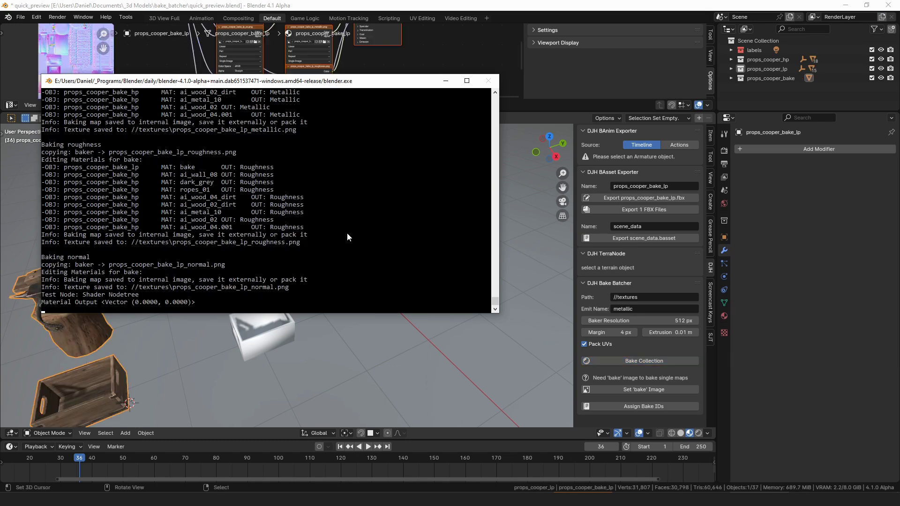
middle_click_drag(278, 347, 247, 303)
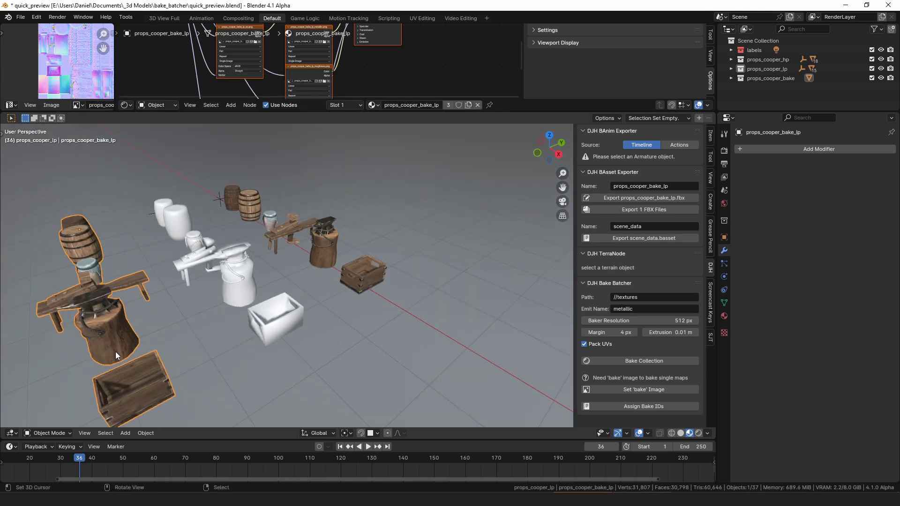
middle_click_drag(146, 341, 251, 305, "shift")
key("alt+a")
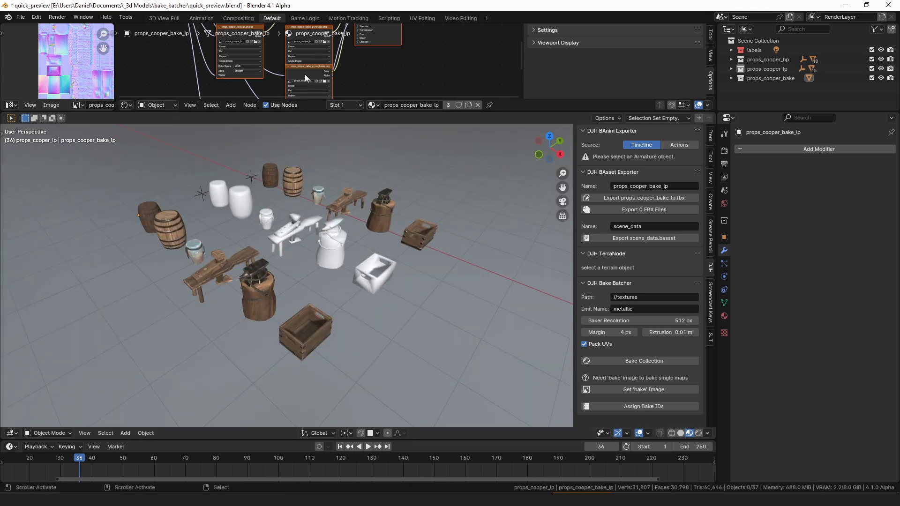
Examine the full-size node tree of the props_cooper_bake_lp material and return to the regular layout.
key("ctrl+space")
middle_click_drag(425, 255, 474, 224)
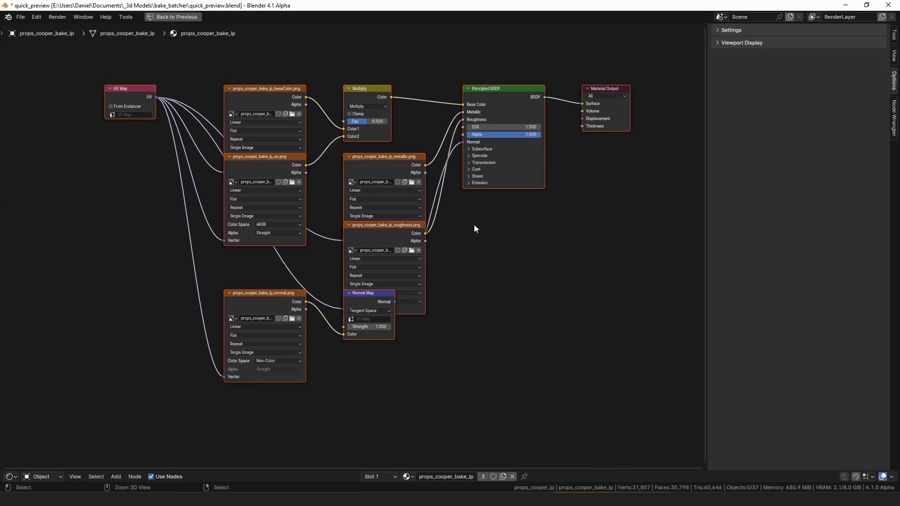
key("ctrl+space")
Switch to File Explorer, preview the baked baseColor, normal, metallic and roughness images in the textures folder, and return to Blender.
left_click_drag(899, 141, 450, 77)
left_click(246, 186)
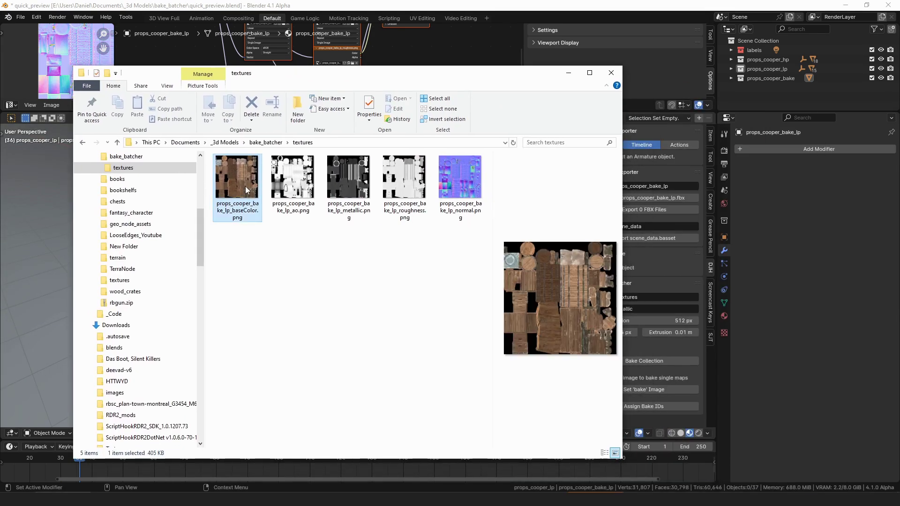
left_click(458, 177)
left_click(396, 189)
left_click(356, 201)
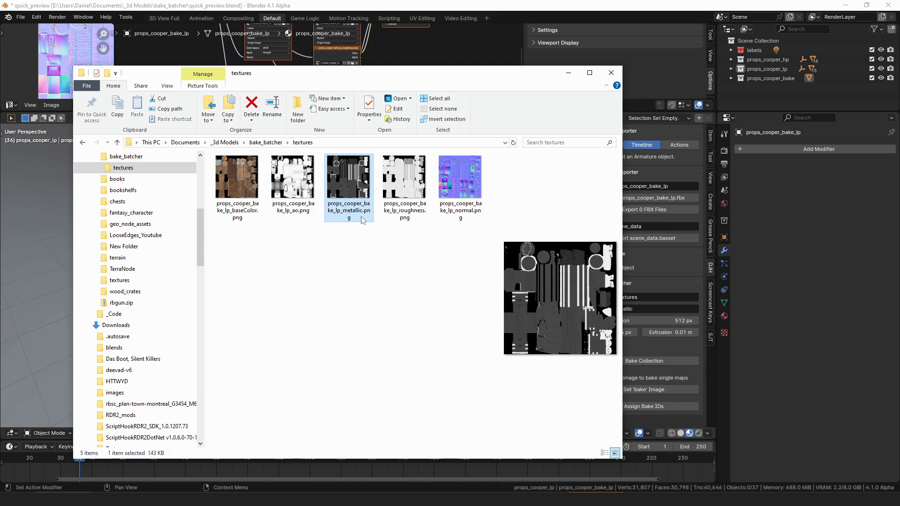
left_click(405, 213)
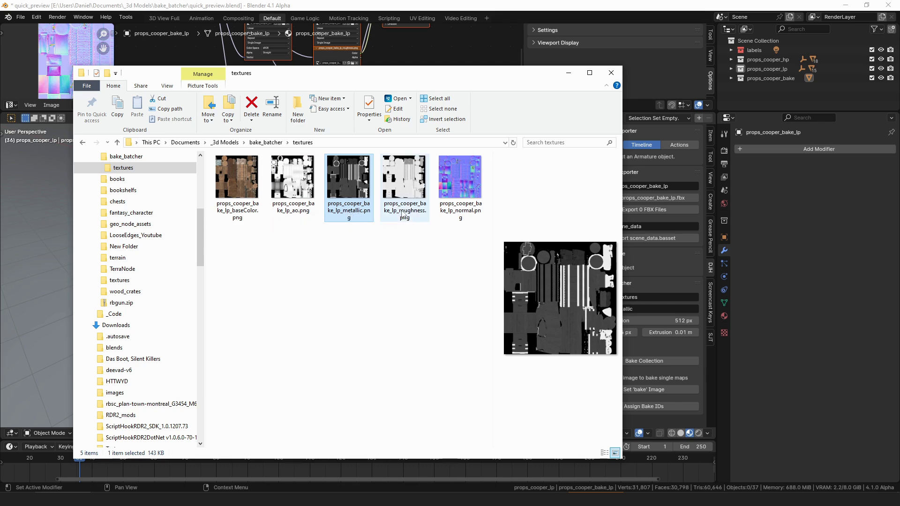
left_click(747, 273)
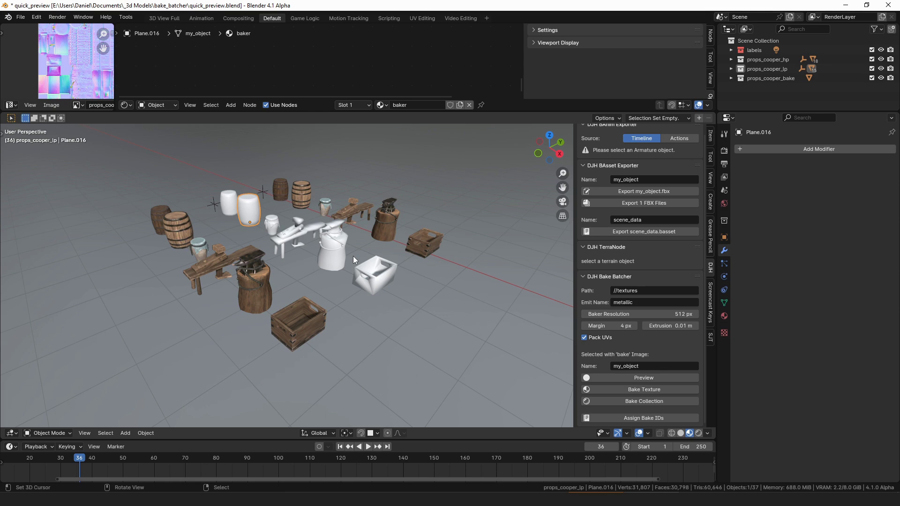
Select the untextured low-poly crate in the middle row and examine its shape and shading up close.
right_click(378, 280)
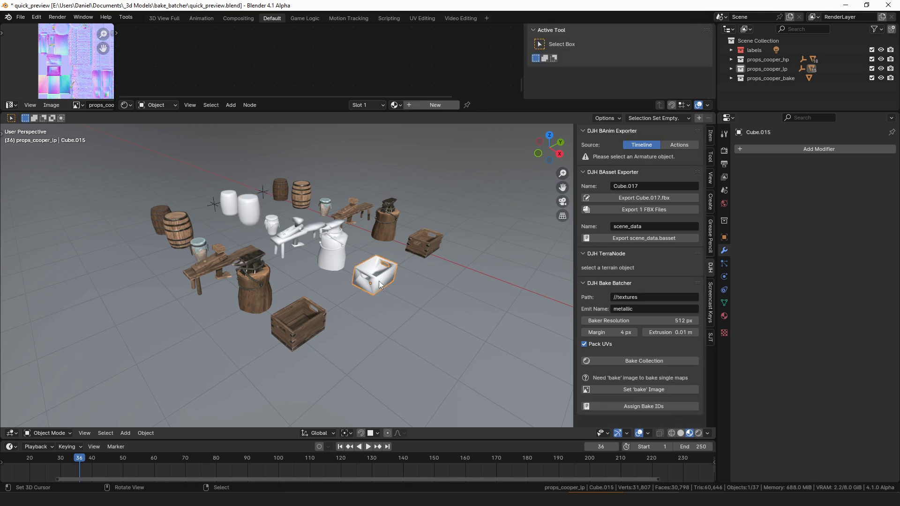
key("KP_Decimal")
scroll(381, 282, "down", 1)
mouse_move(379, 278)
middle_mouse_down()
mouse_move(436, 251)
mouse_move(388, 272)
middle_mouse_up()
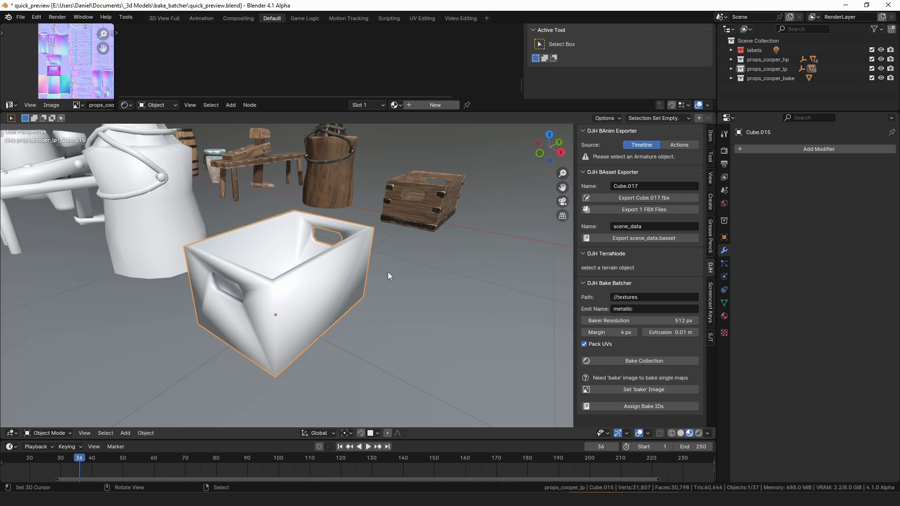
scroll(387, 272, "down", 8)
Select the combined baked mesh and examine its crate's baked textures up close, inside and outside, before viewing all prop rows.
left_click(181, 327)
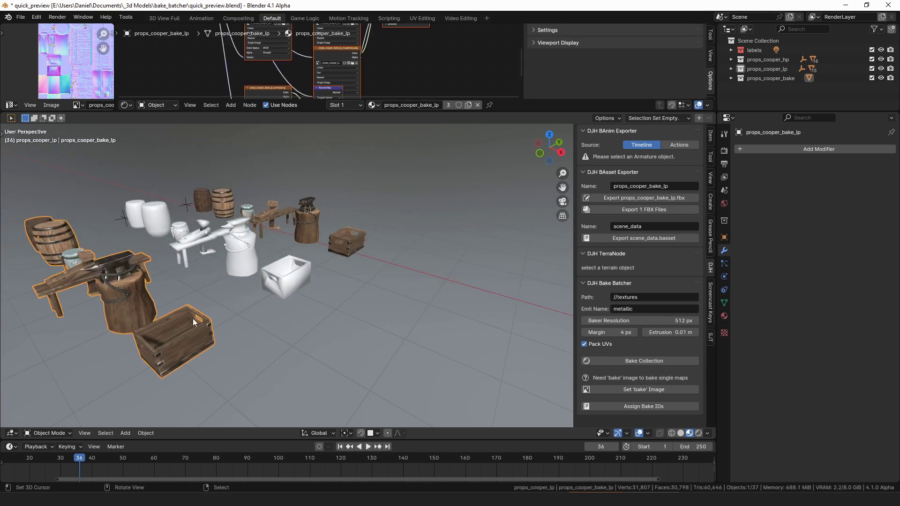
middle_click_drag(214, 317, 318, 297)
scroll(286, 300, "up", 5)
scroll(306, 299, "down", 2)
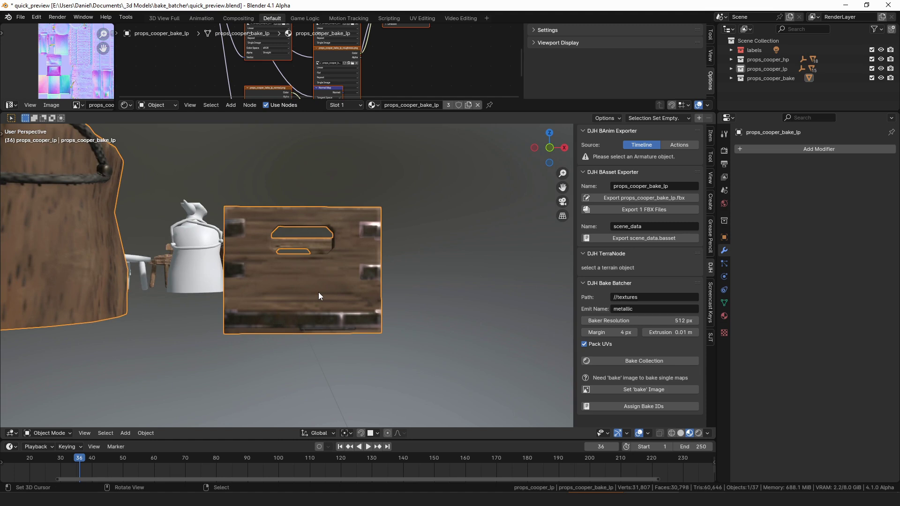
scroll(378, 276, "up", 4)
scroll(422, 264, "up", 3)
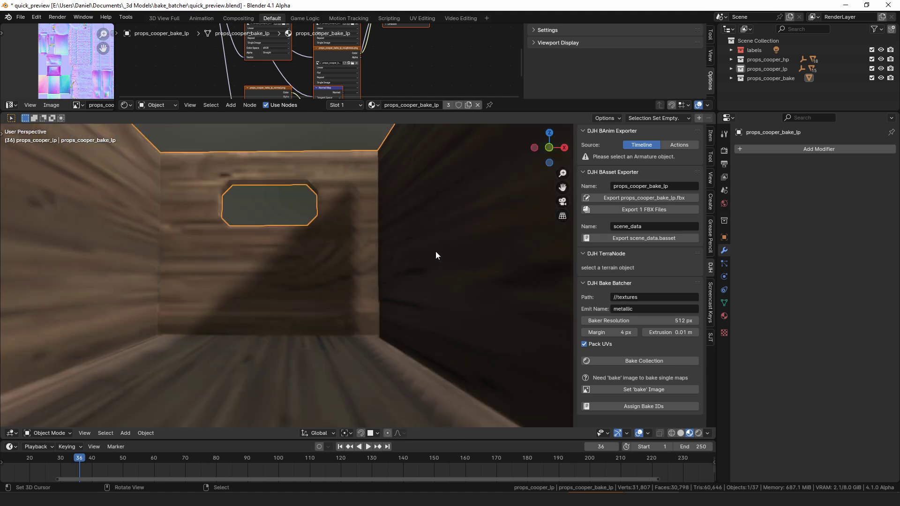
scroll(435, 255, "down", 5)
scroll(438, 263, "up", 4)
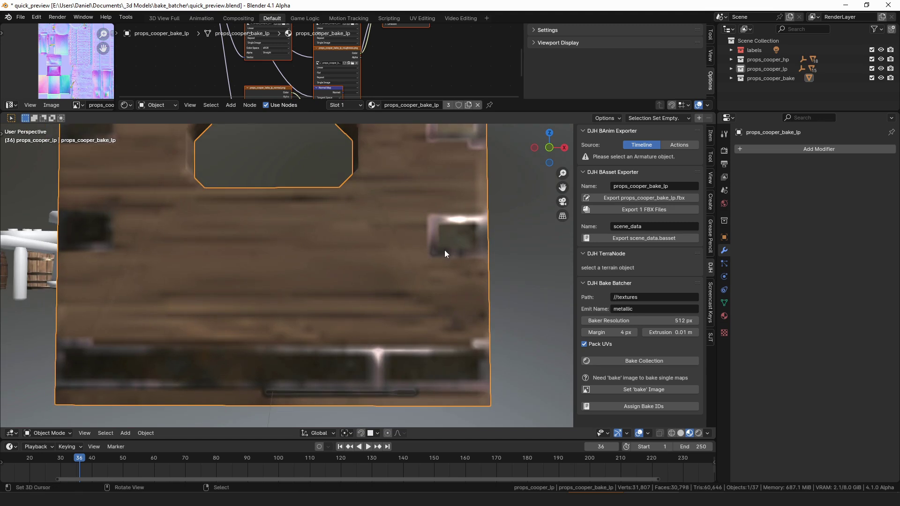
scroll(443, 251, "down", 9)
middle_click_drag(440, 257, 356, 287)
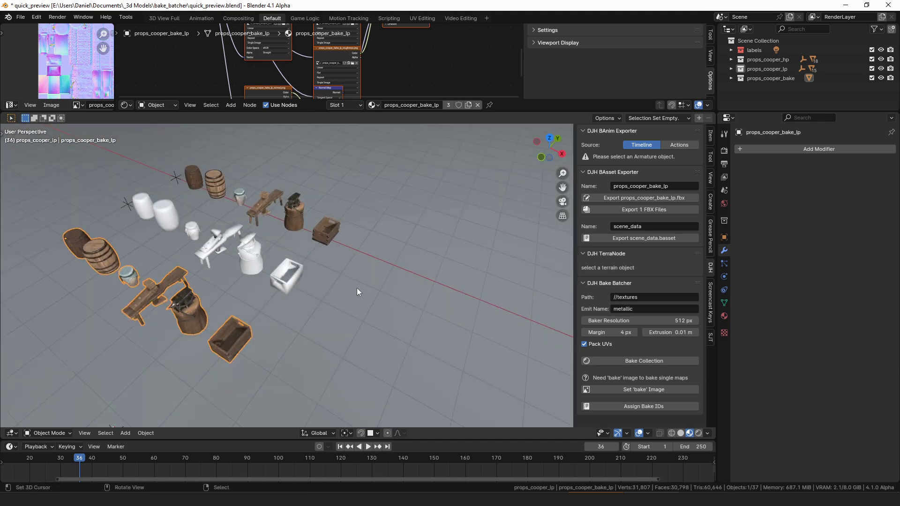